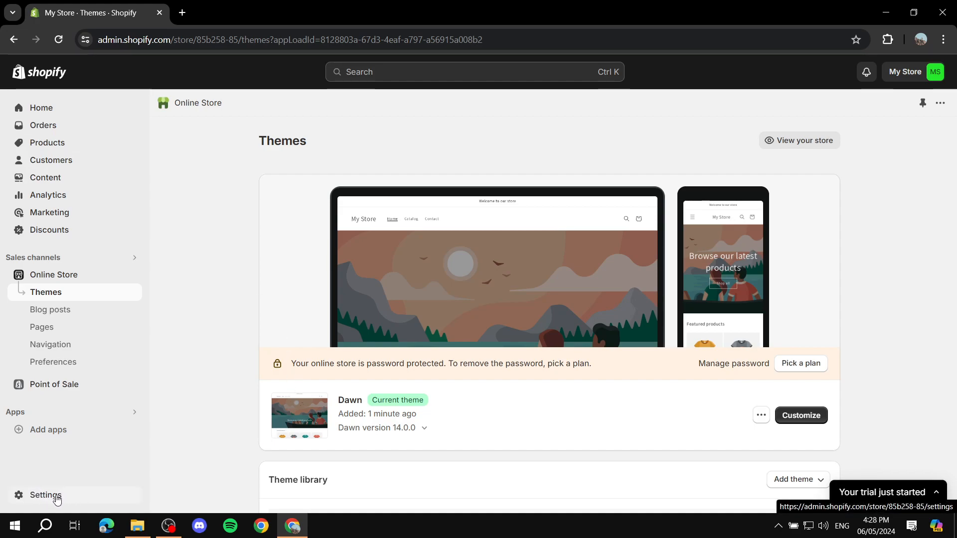
Open the store's Shipping and delivery settings.
left_click(56, 497)
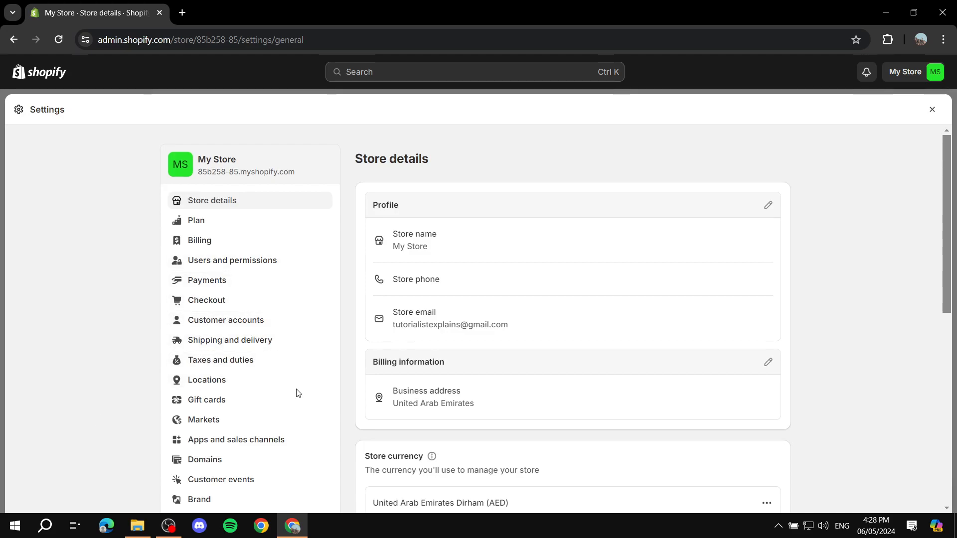
left_click(238, 342)
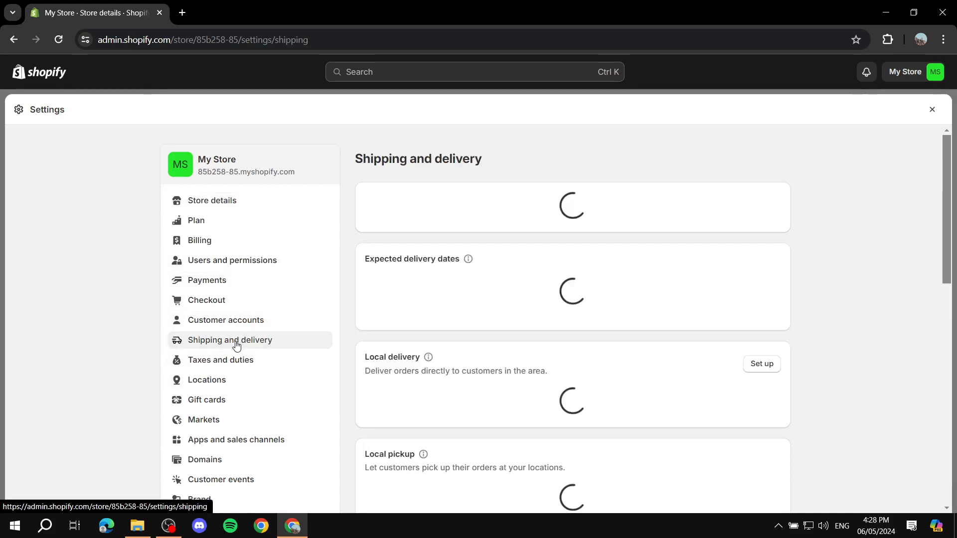
scroll(652, 220, "down", 2)
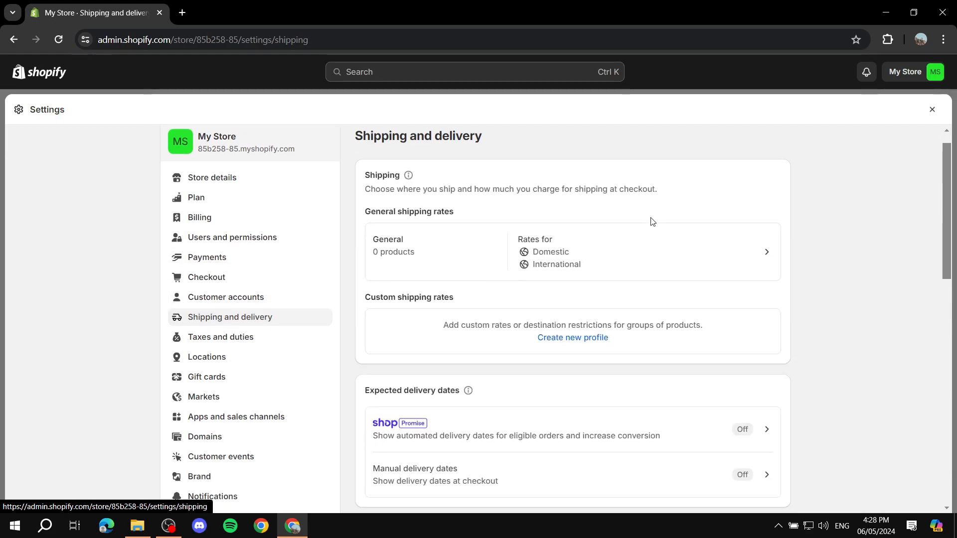
scroll(355, 265, "down", 1)
scroll(353, 220, "up", 3)
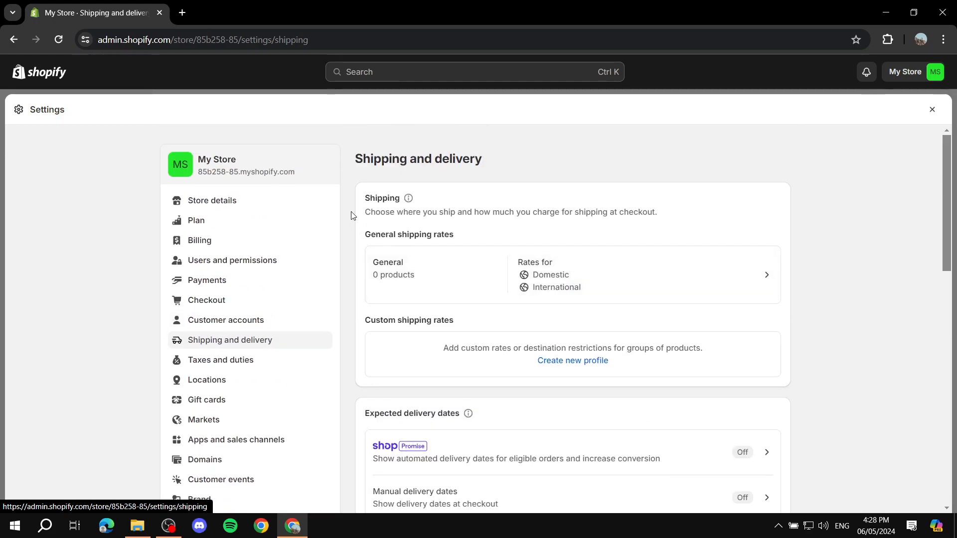
Review the shipping rates, expected delivery dates, local delivery and local pickup sections of the Shipping and delivery settings.
left_click_drag(371, 198, 445, 194)
left_click(451, 194)
scroll(463, 269, "down", 3)
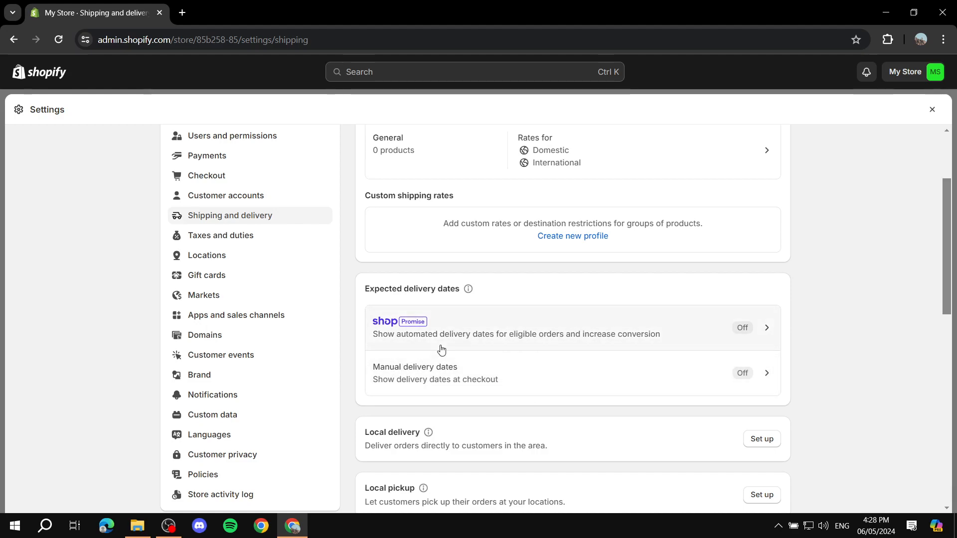
scroll(434, 355, "down", 1)
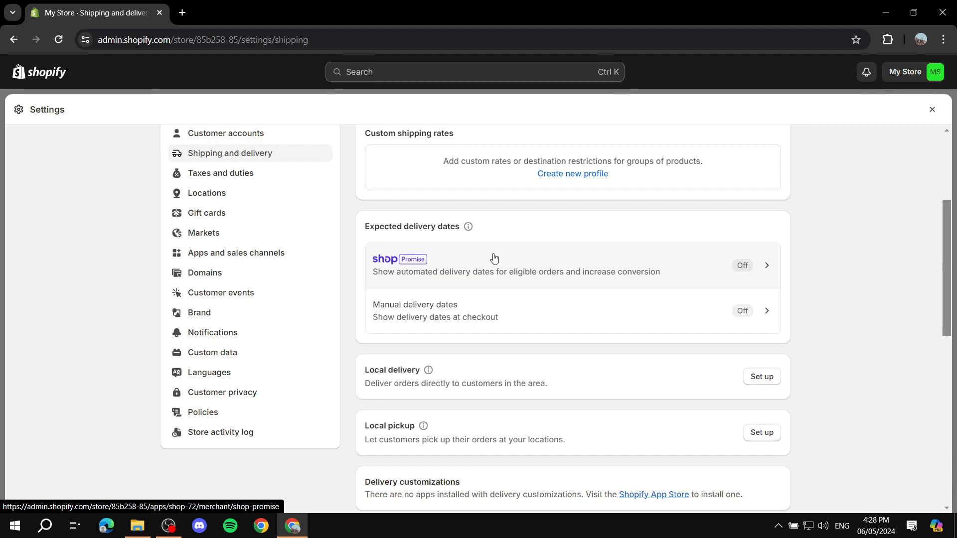
scroll(548, 251, "down", 1)
scroll(536, 286, "down", 2)
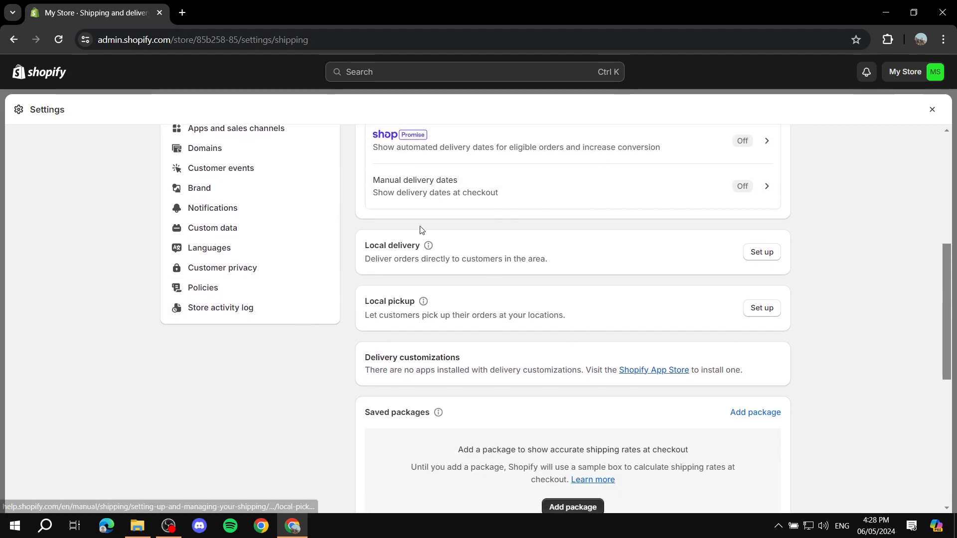
left_click_drag(367, 242, 471, 243)
left_click(471, 243)
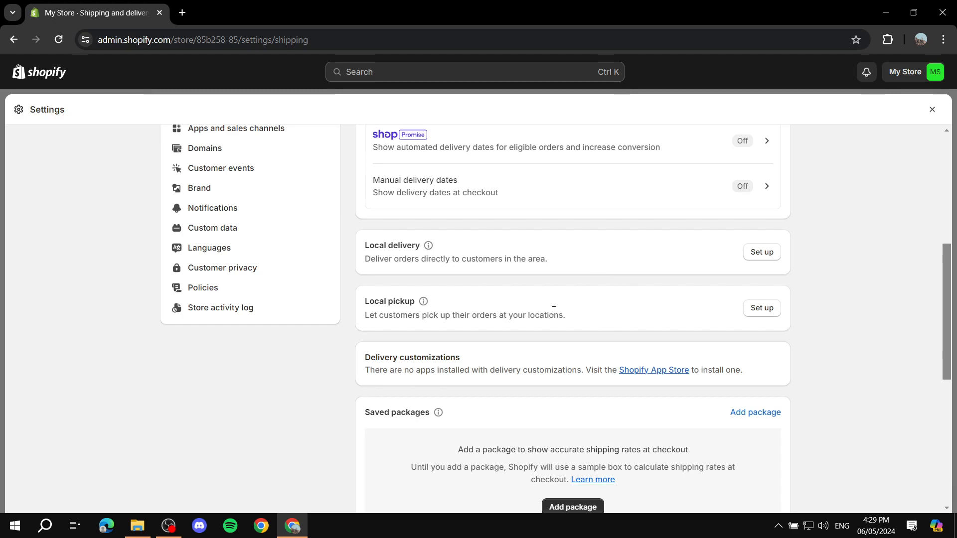
scroll(537, 367, "up", 6)
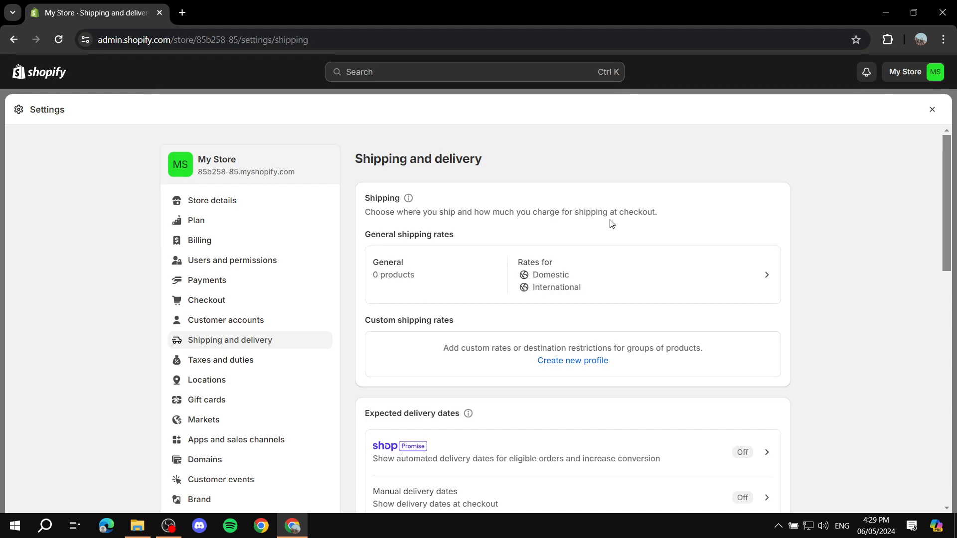
Open the General shipping rates profile and go to its shipping zones.
left_click_drag(362, 204, 397, 198)
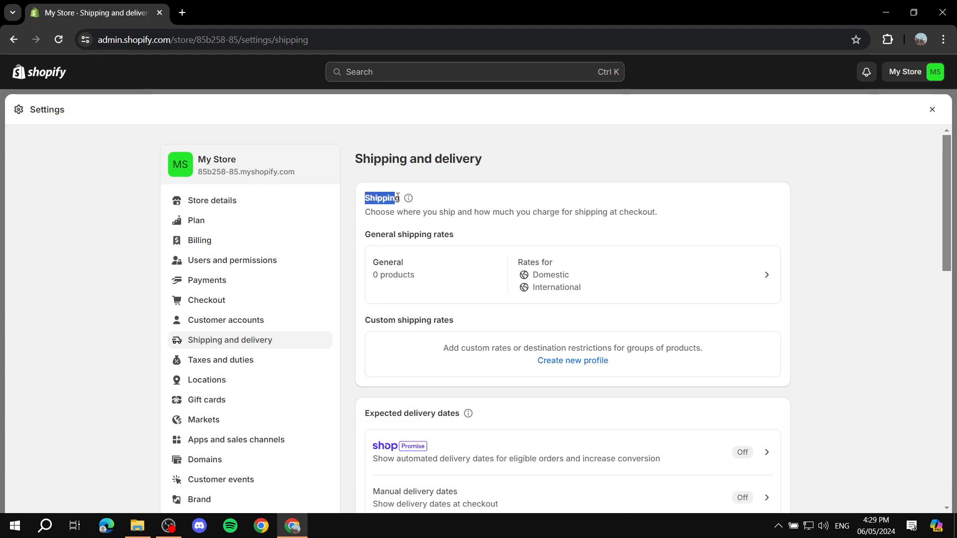
left_click(455, 200)
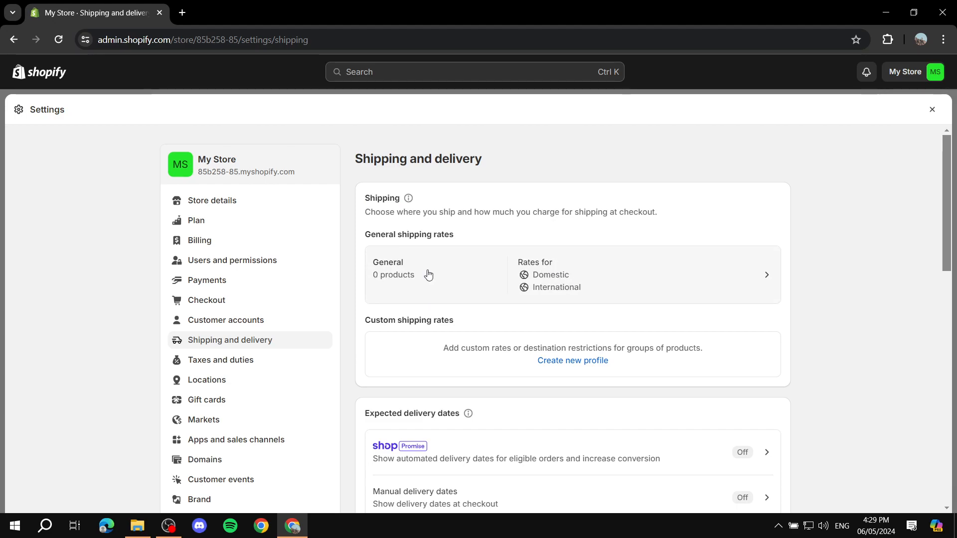
left_click(660, 273)
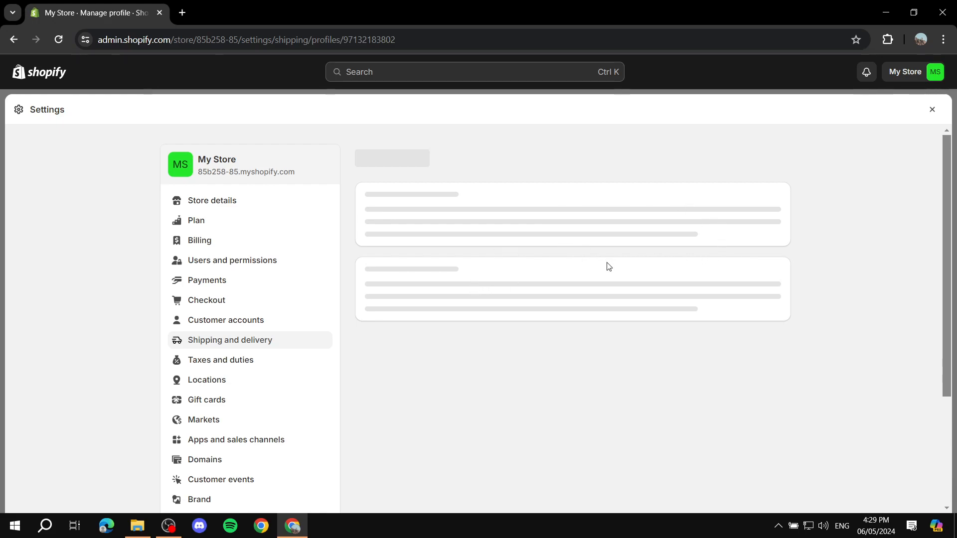
scroll(618, 269, "down", 3)
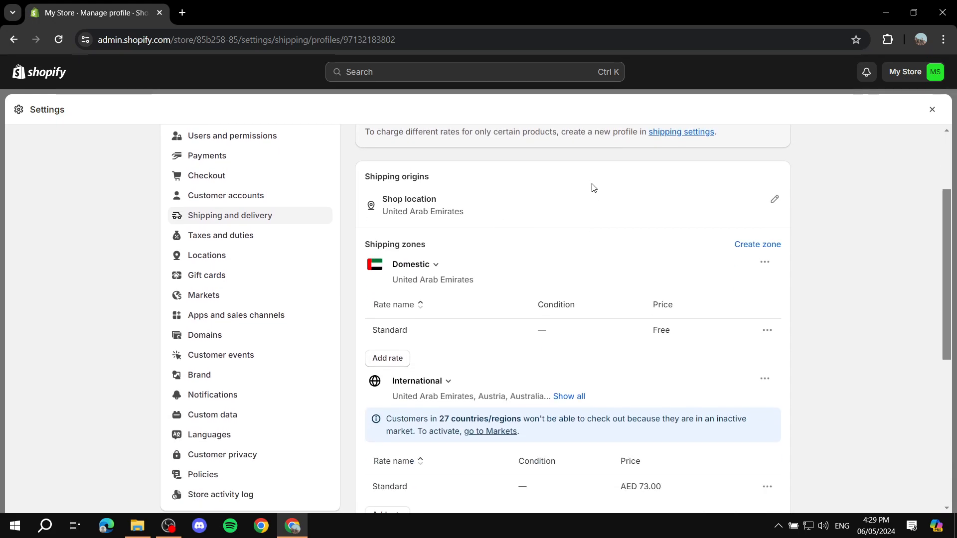
Examine the profile's shipping zones, including the Domestic zone's country and rate price.
left_click_drag(364, 248, 464, 243)
left_click(465, 243)
left_click_drag(390, 288, 497, 284)
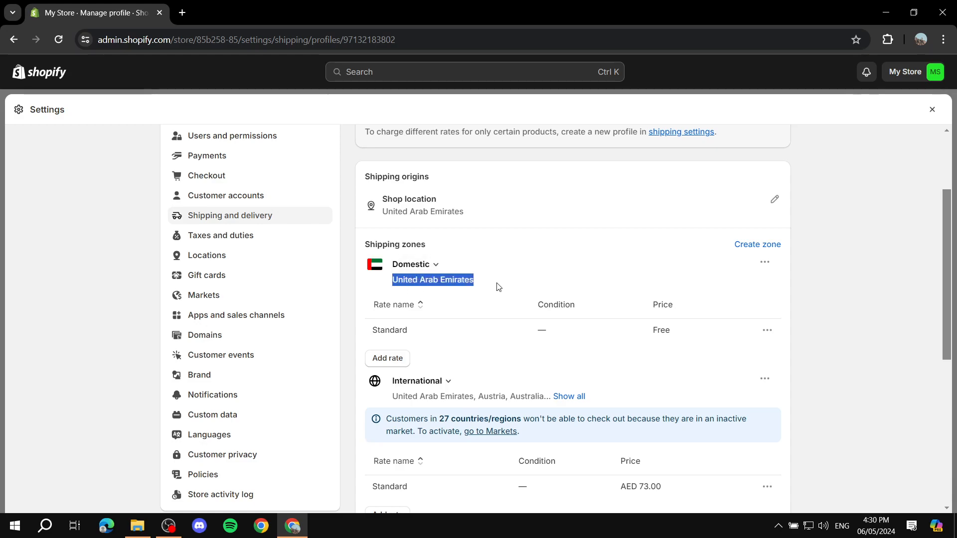
left_click(497, 284)
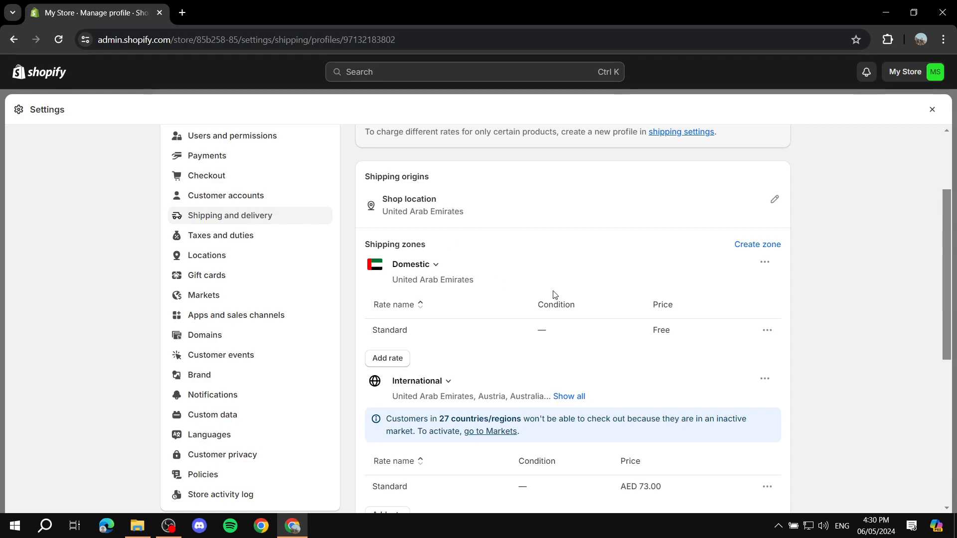
left_click_drag(686, 305, 649, 306)
left_click_drag(435, 242, 367, 247)
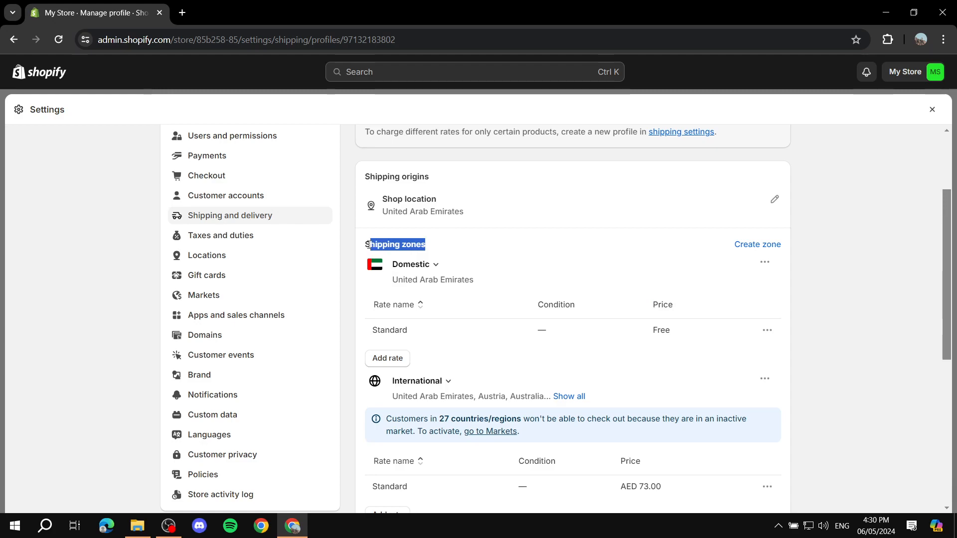
left_click(483, 227)
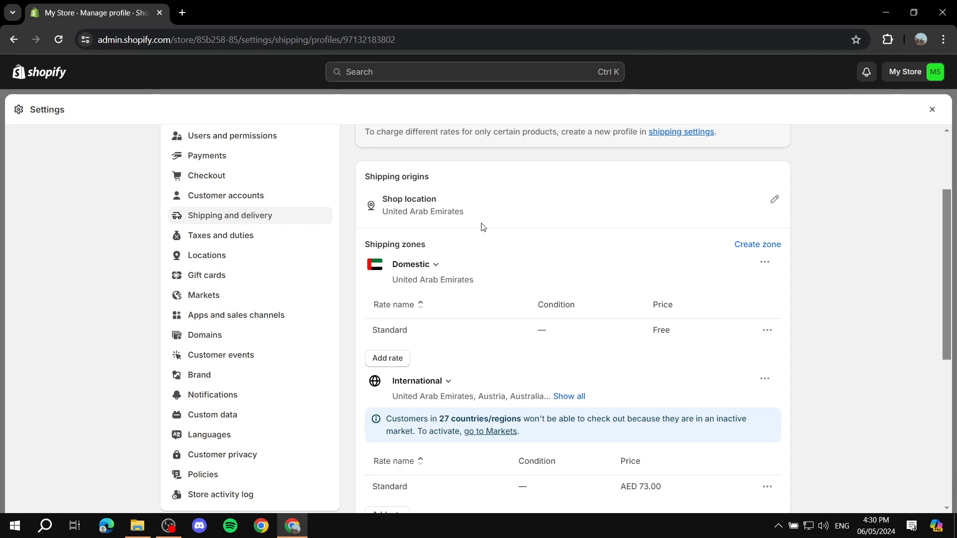
scroll(374, 269, "up", 1)
scroll(379, 243, "down", 1)
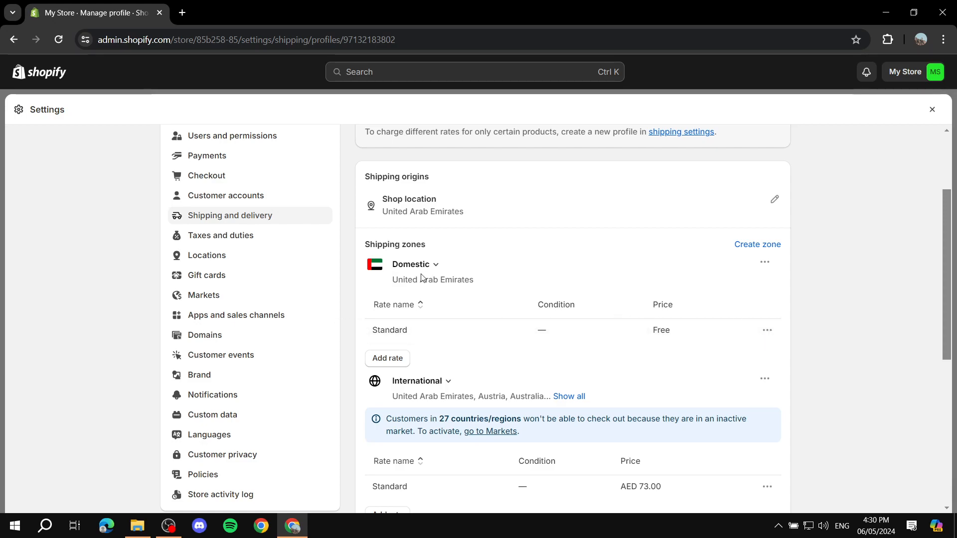
Edit the Domestic zone's Standard rate, setting its price to AED 20 and keeping the name and empty delivery description.
left_click(768, 331)
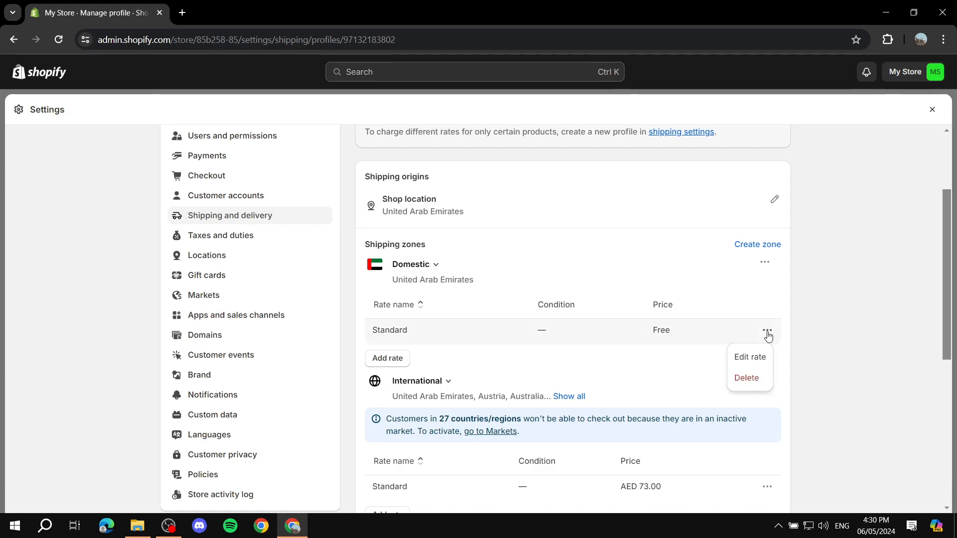
left_click(754, 356)
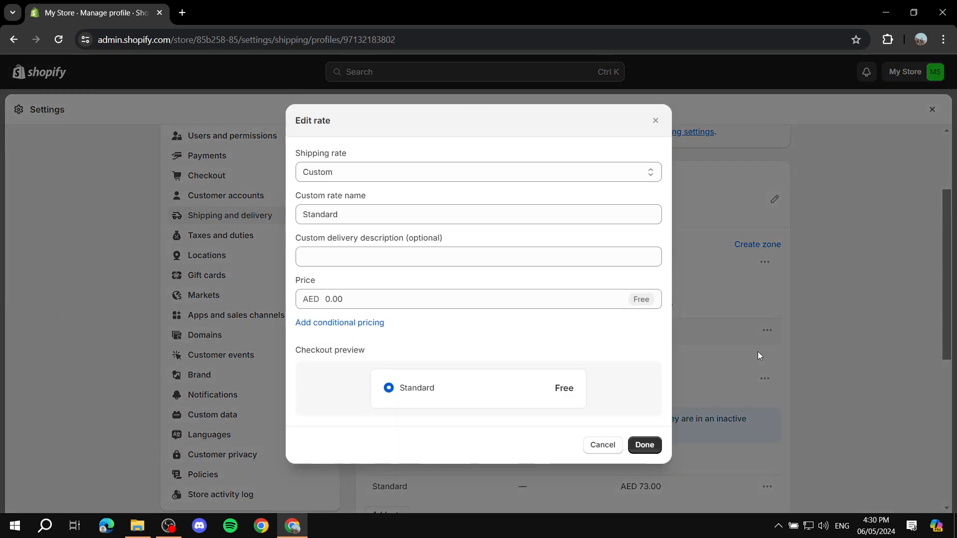
left_click(378, 210)
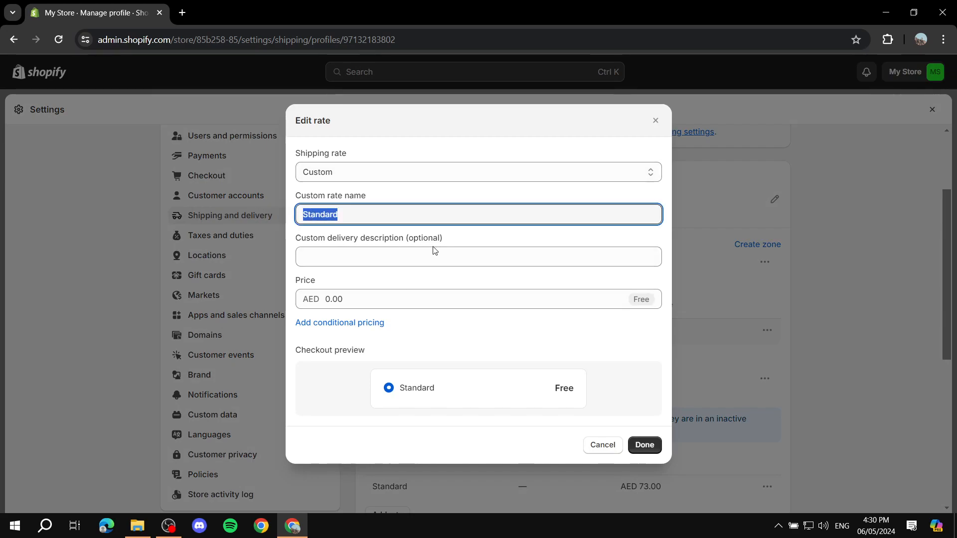
left_click(384, 254)
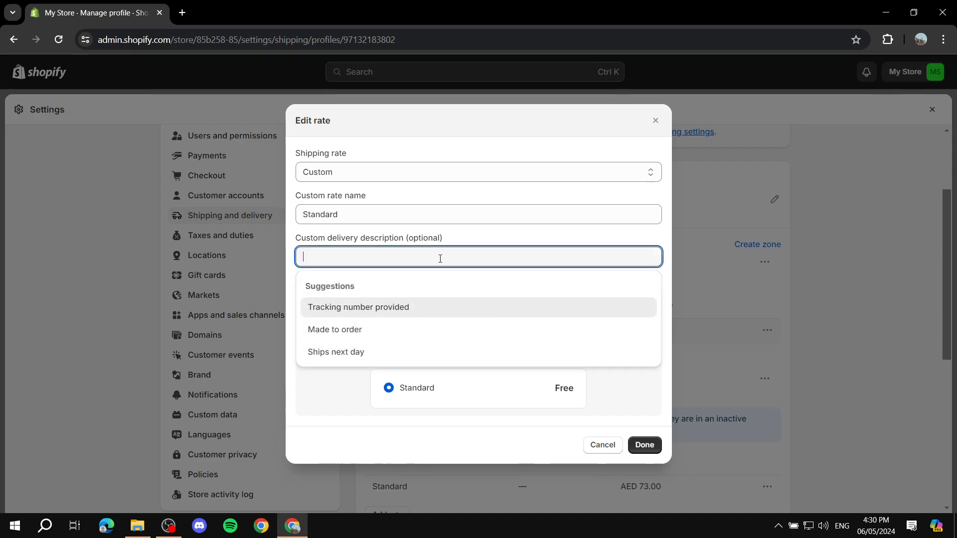
left_click(476, 242)
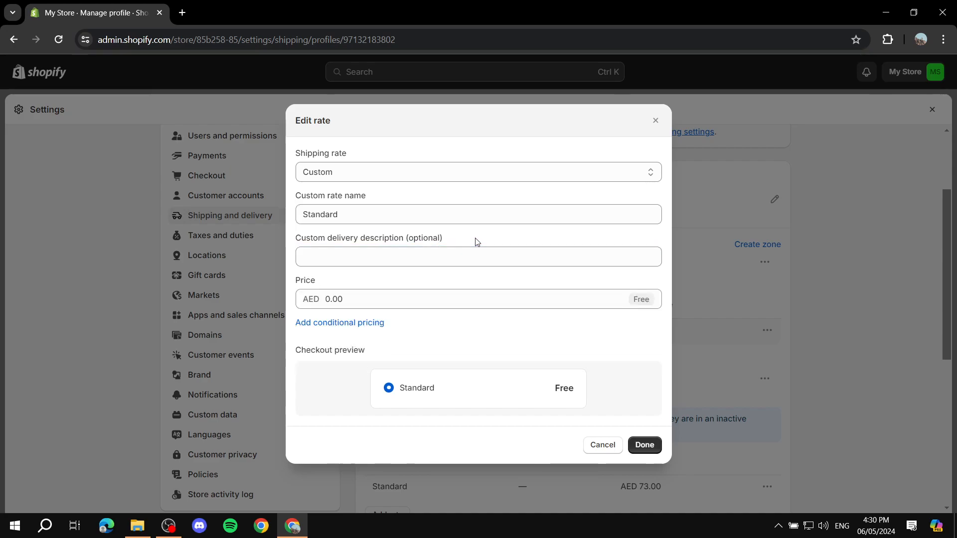
left_click(451, 297)
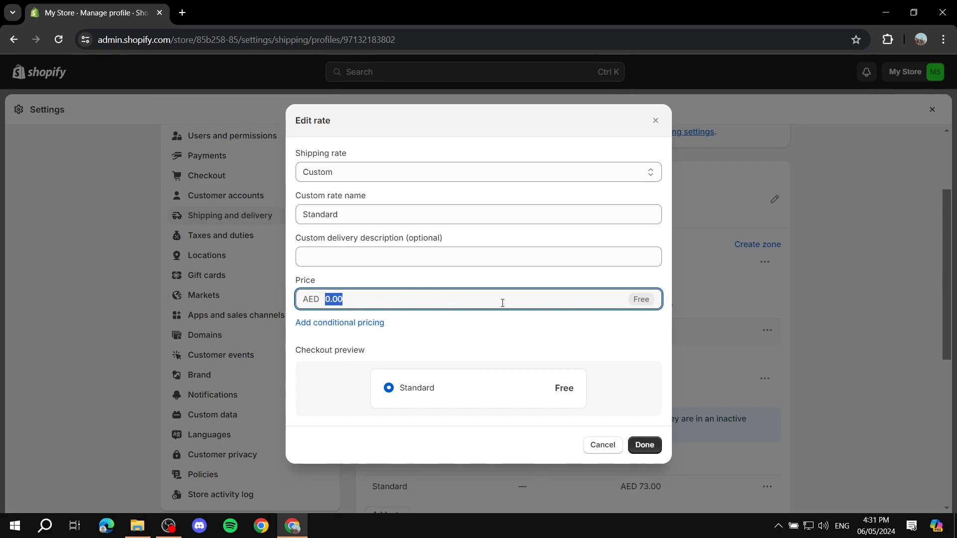
type("20")
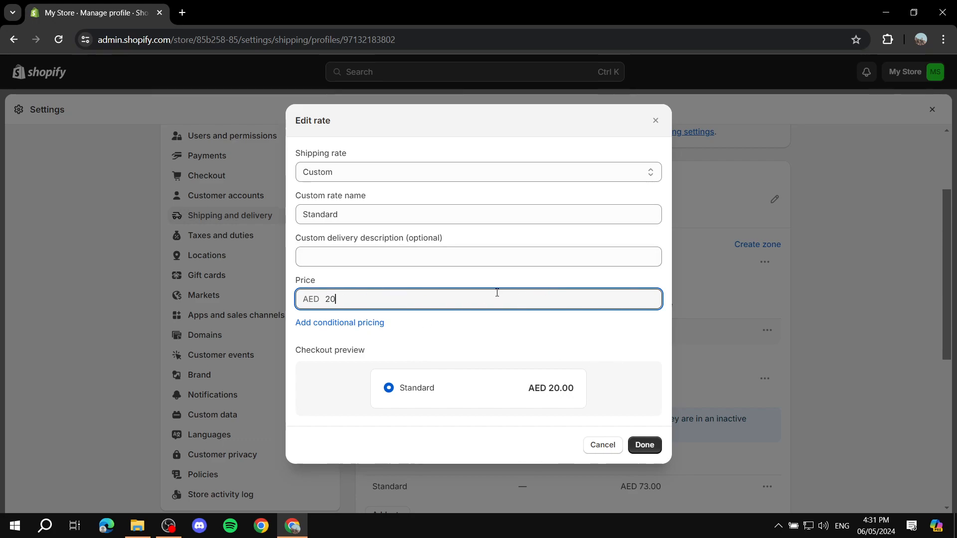
key("Return")
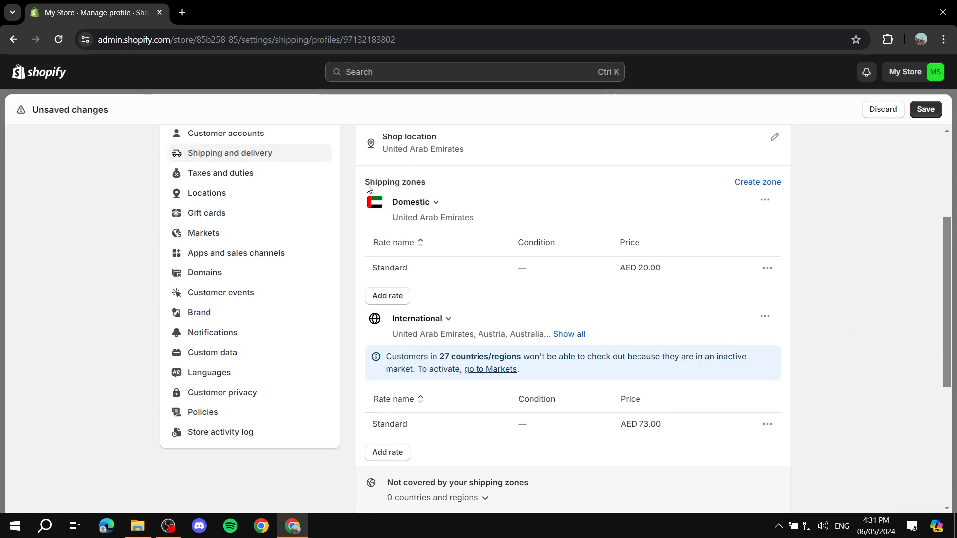
Check the Standard rate name and price listed under the Domestic shipping zone.
left_click_drag(364, 183, 439, 181)
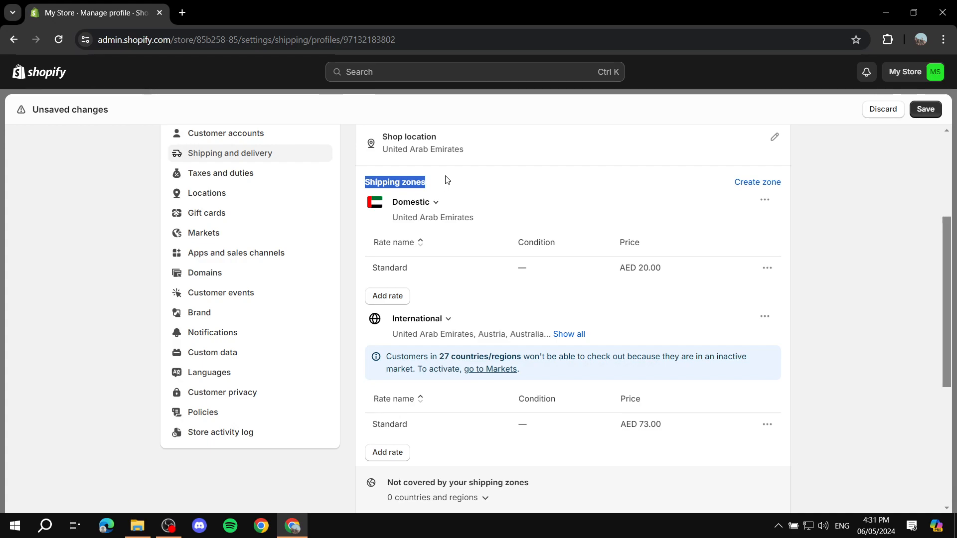
left_click(383, 217)
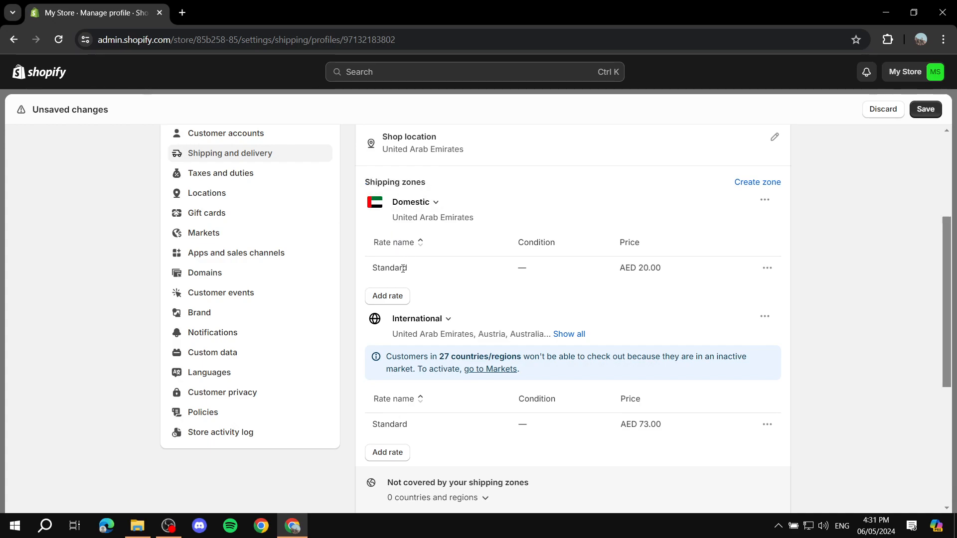
left_click_drag(374, 268, 411, 268)
left_click(470, 266)
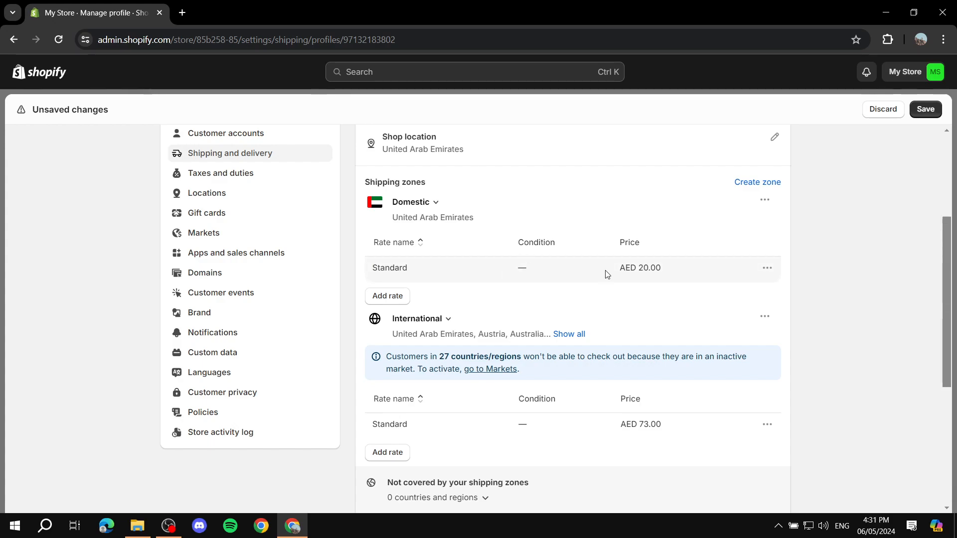
left_click_drag(620, 274, 671, 271)
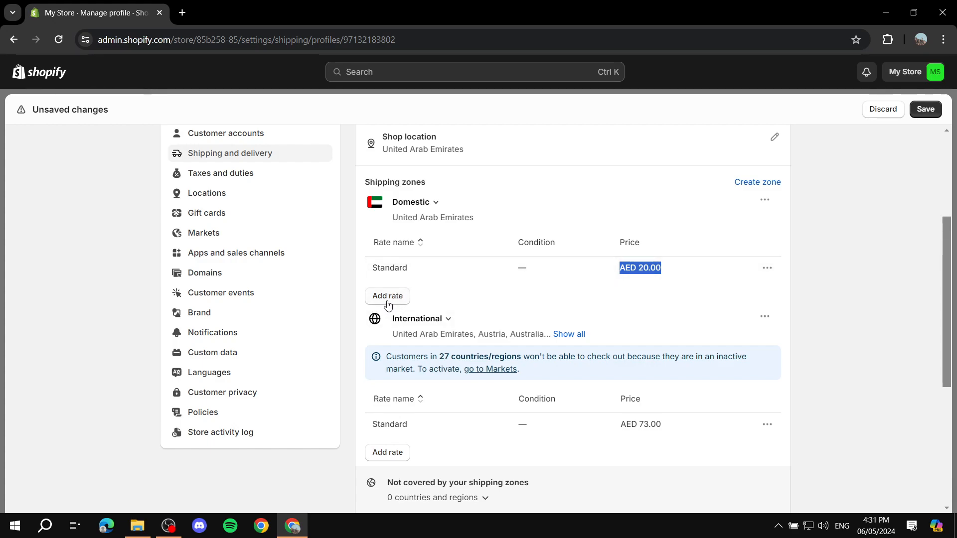
left_click(576, 289)
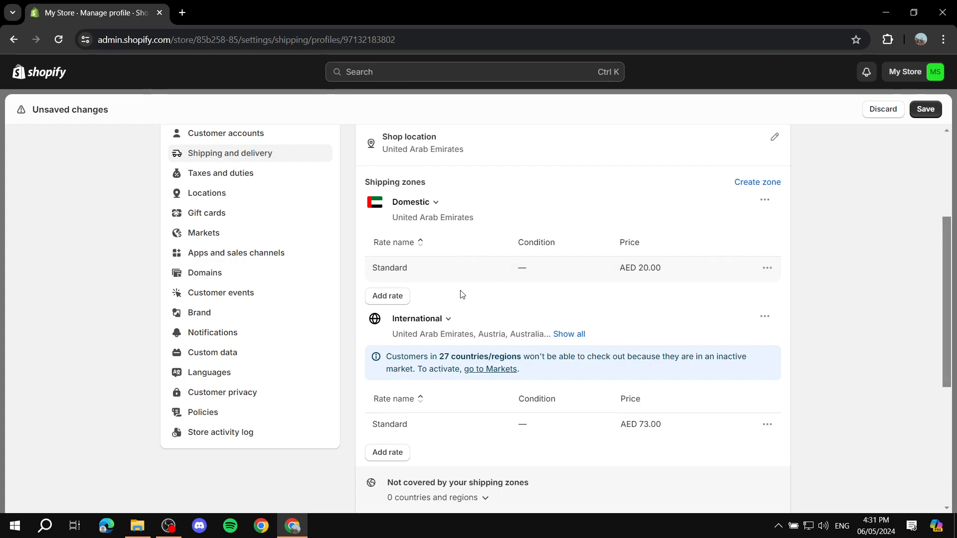
Start a new flat rate for the Domestic zone, keeping it Custom and naming it "Free Delivery".
left_click(389, 297)
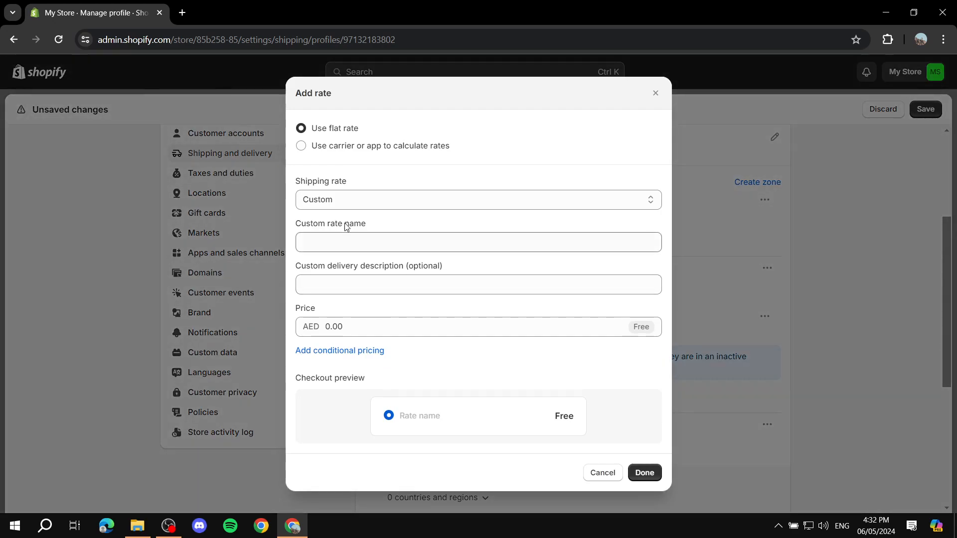
left_click(348, 206)
left_click(348, 201)
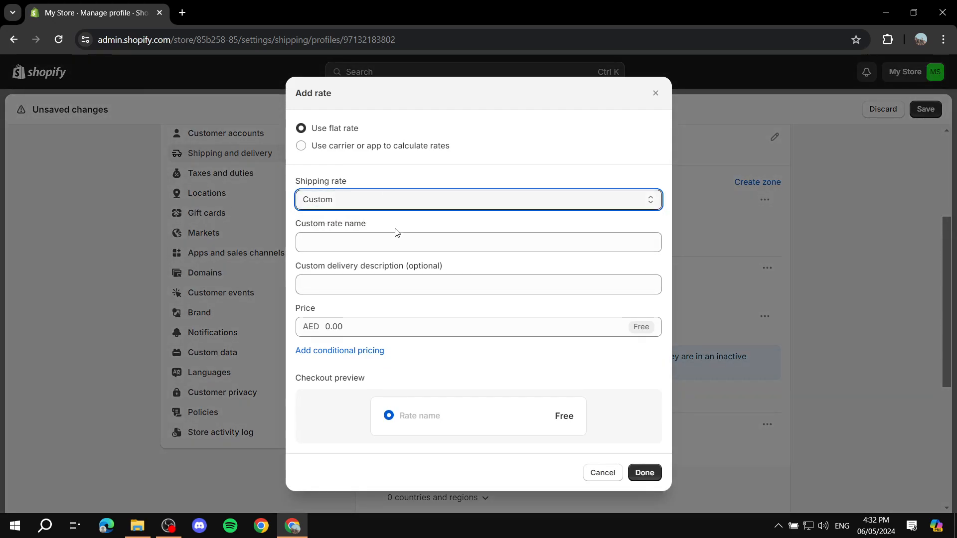
left_click(357, 240)
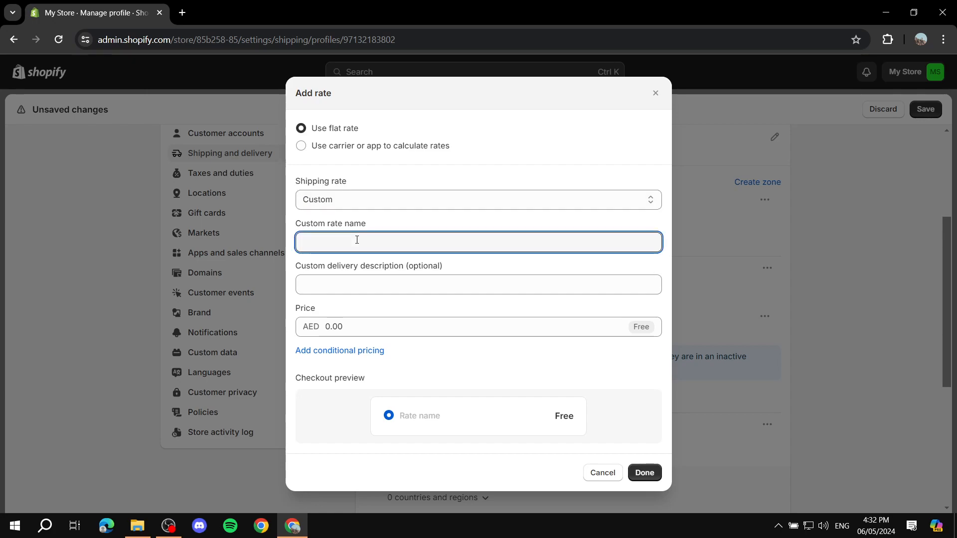
type("Free")
type(" Ship")
type("ping")
key("BackSpace")
key("BackSpace")
key("BackSpace")
key("BackSpace")
key("BackSpace")
key("BackSpace")
key("BackSpace")
key("BackSpace")
type("D")
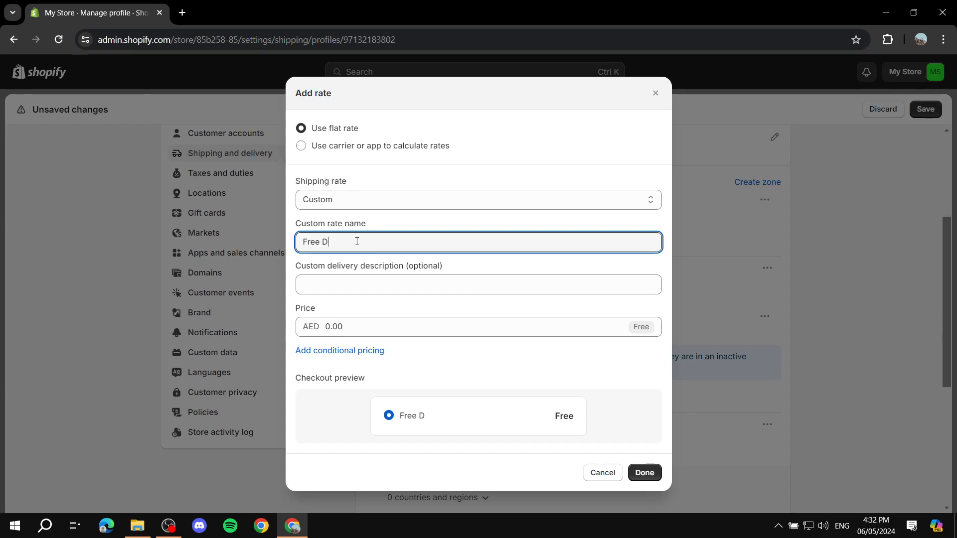
type("elivery")
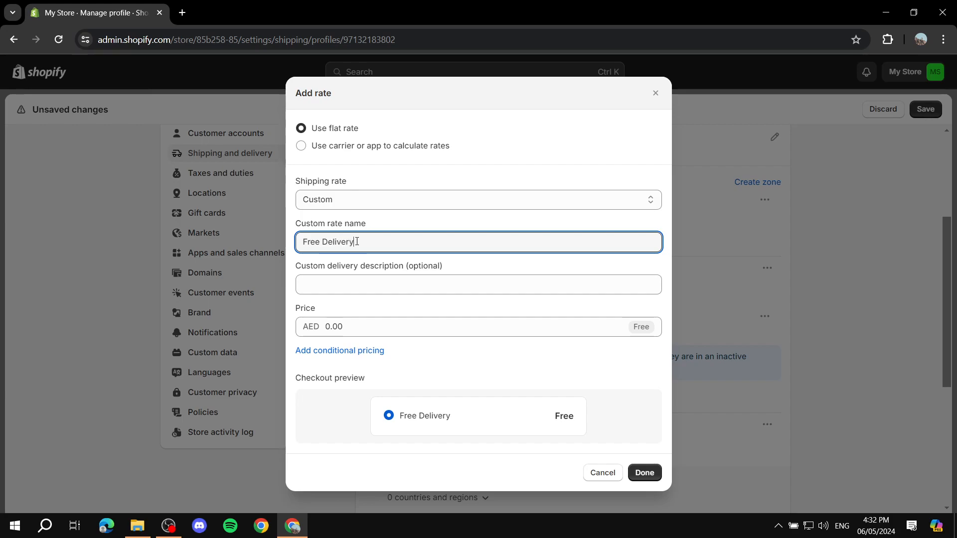
Check the new rate's optional delivery description suggestions and its price, leaving both unchanged.
left_click(406, 283)
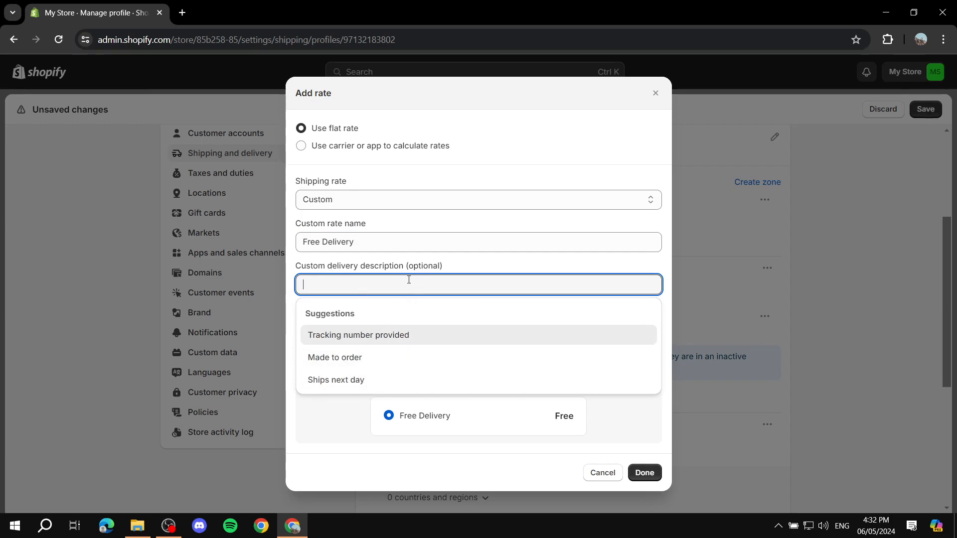
left_click(484, 266)
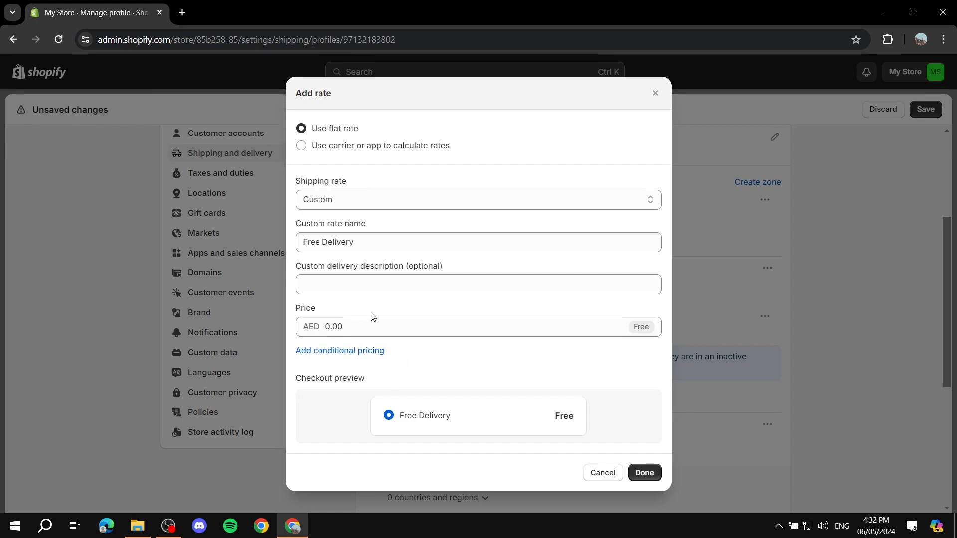
left_click_drag(292, 314, 353, 320)
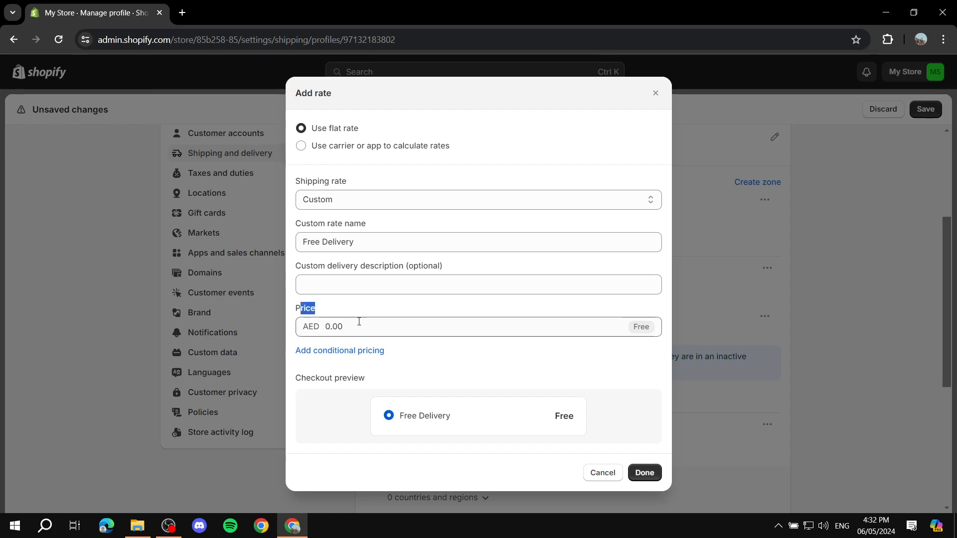
left_click(352, 320)
left_click(364, 316)
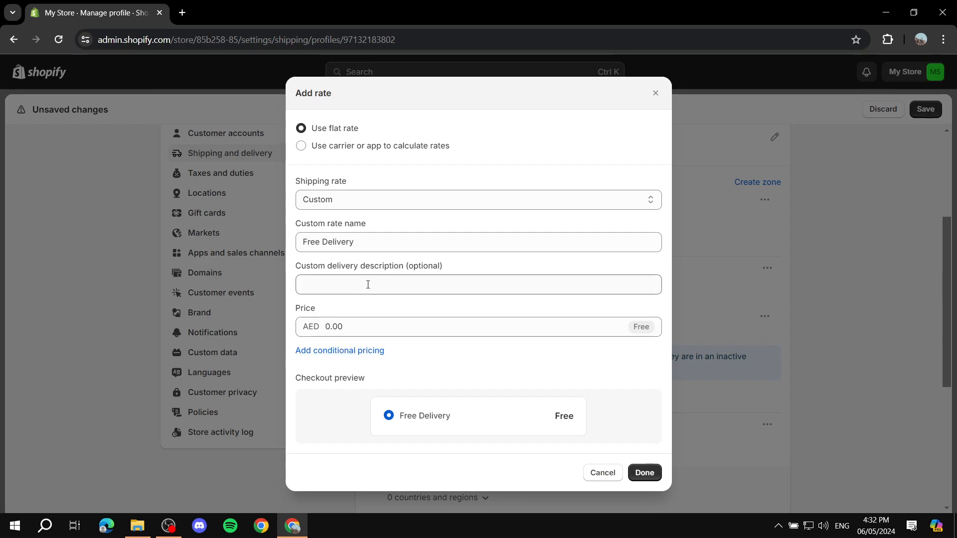
Add conditional pricing based on order price with a minimum of AED 300, and confirm the Free Delivery rate.
left_click(341, 351)
scroll(367, 335, "down", 1)
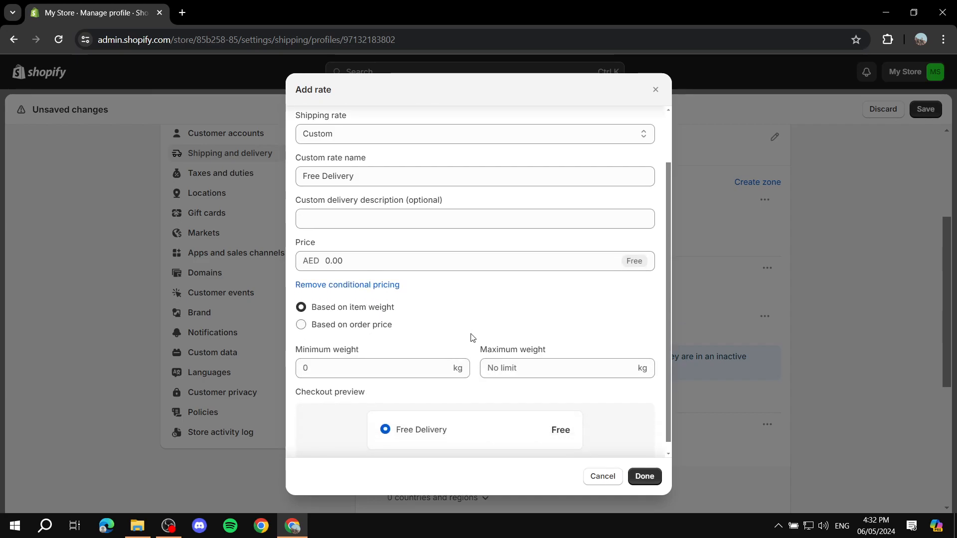
left_click(362, 327)
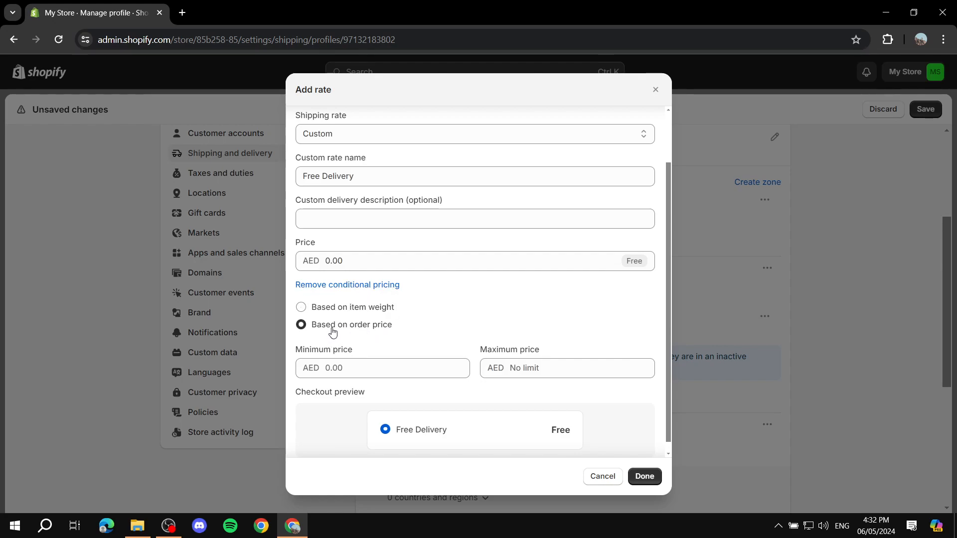
left_click(329, 367)
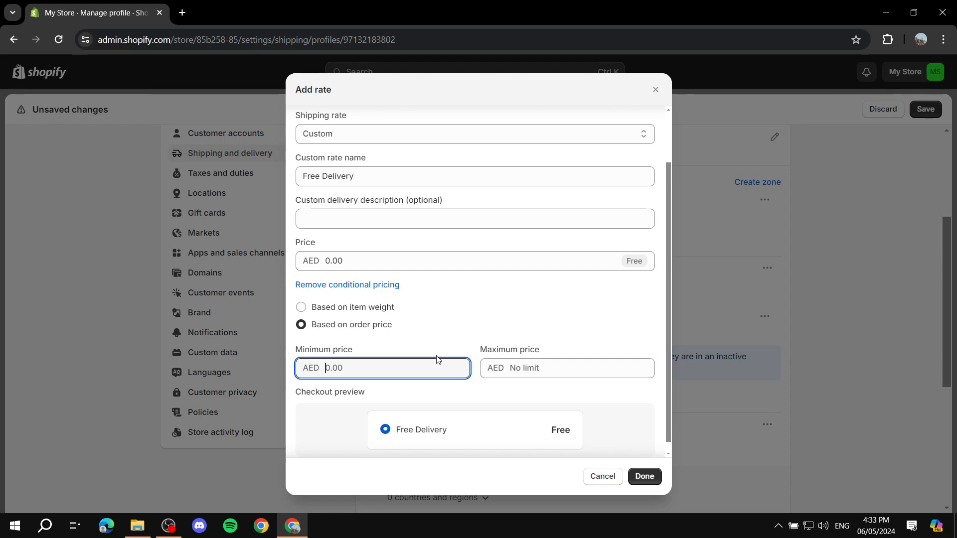
type("30")
scroll(449, 352, "up", 2)
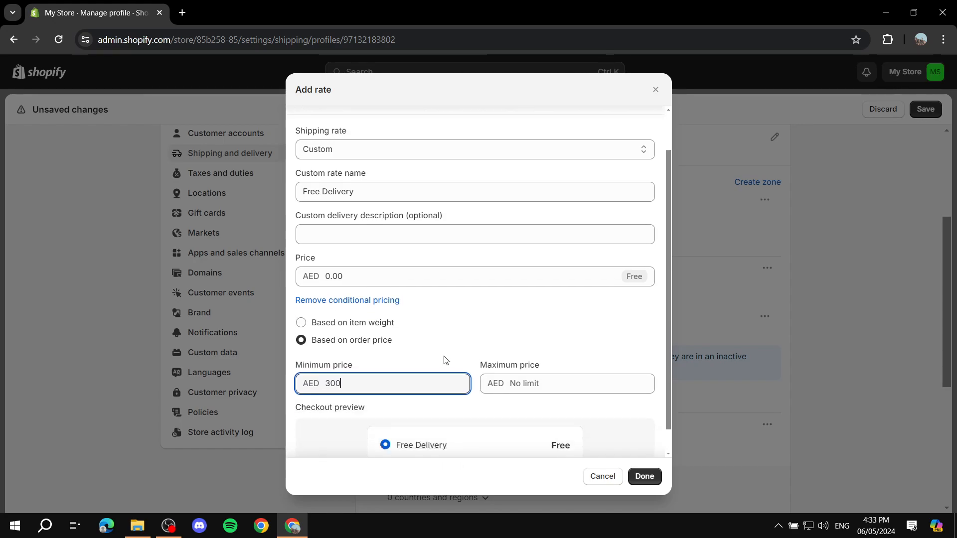
scroll(444, 361, "down", 2)
left_click(645, 477)
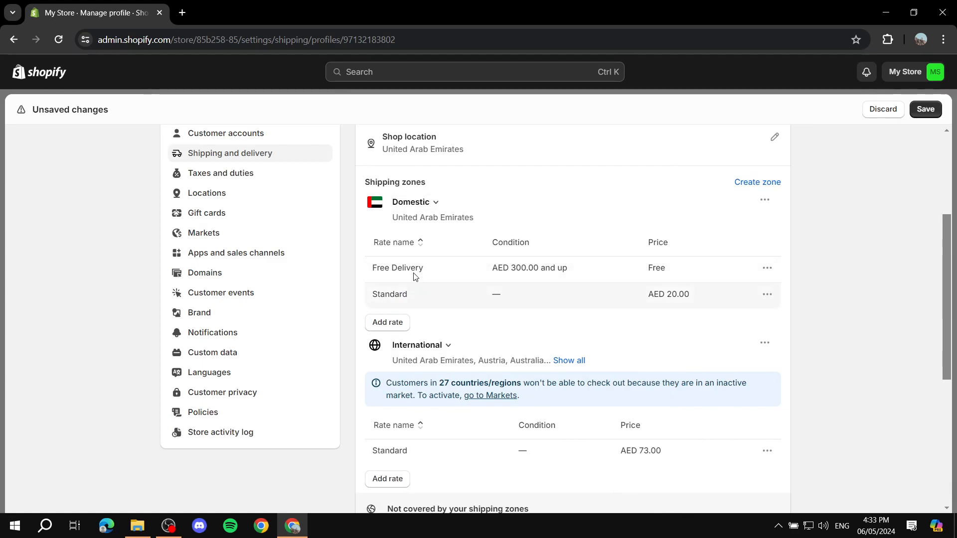
Check the Domestic zone's Standard price and the Free Delivery rate's condition and price.
left_click_drag(371, 295, 698, 296)
left_click(698, 295)
left_click_drag(508, 269, 559, 264)
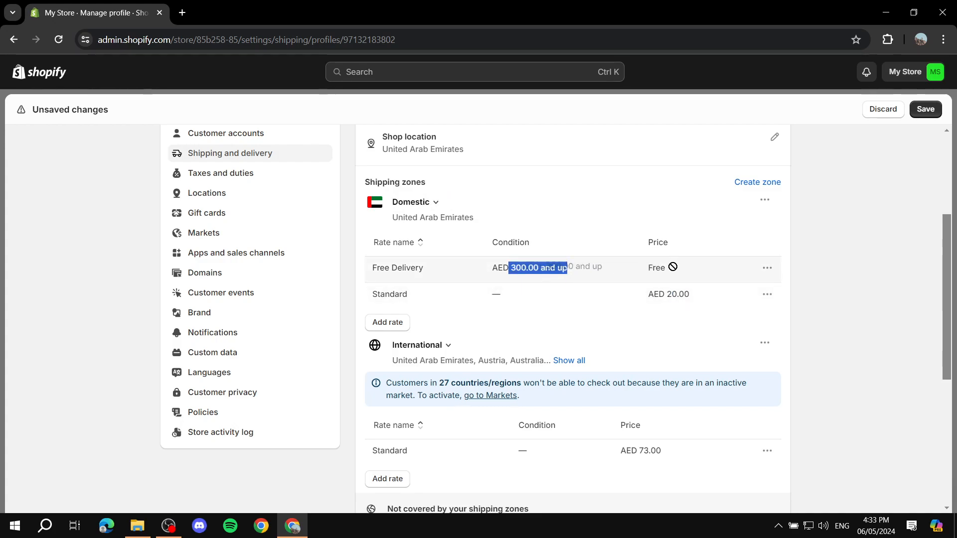
left_click(696, 270)
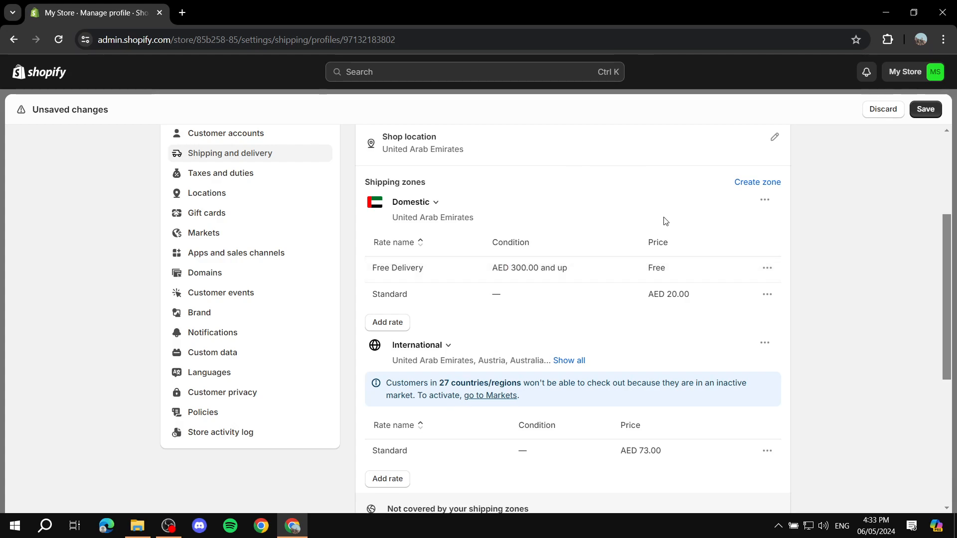
scroll(607, 267, "down", 1)
scroll(442, 288, "up", 1)
Set the price of the International zone's Standard rate to AED 100.
scroll(482, 298, "down", 1)
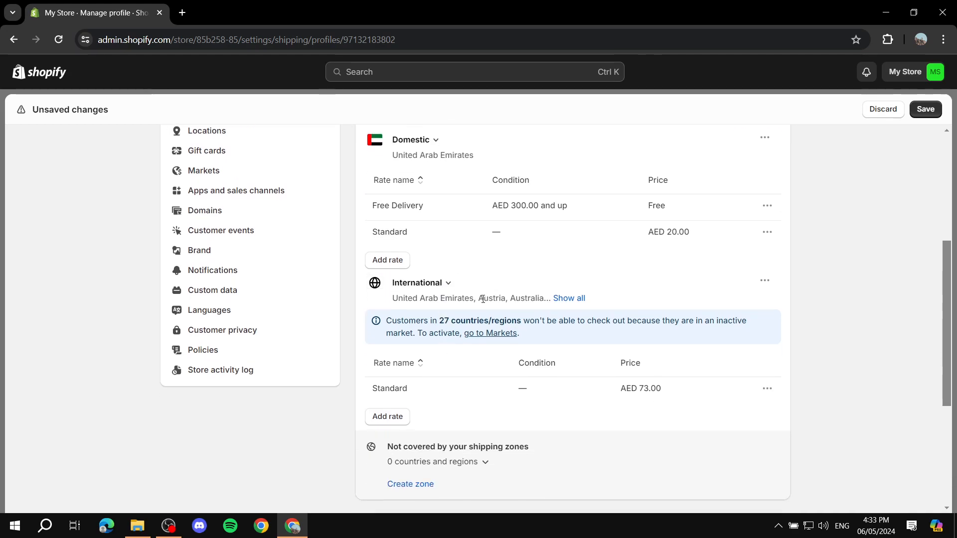
scroll(478, 313, "down", 1)
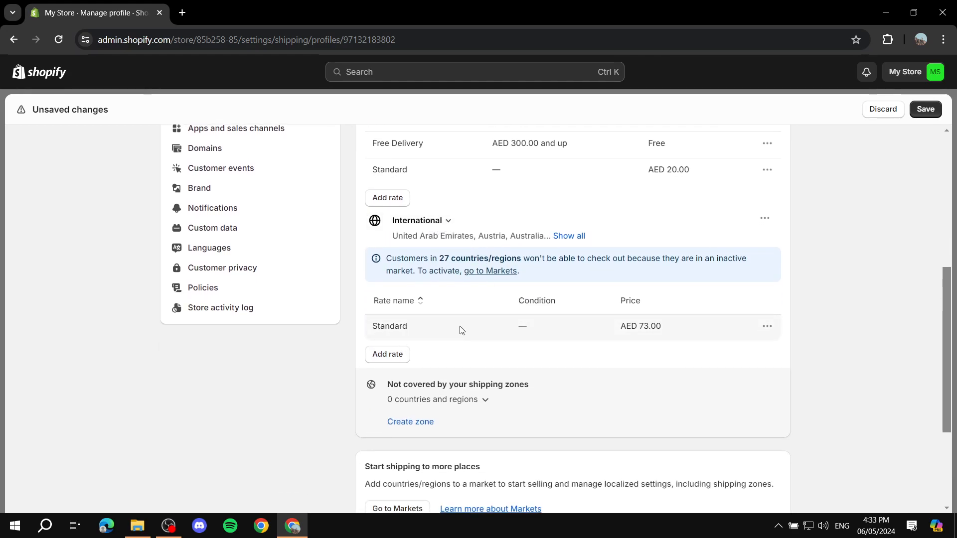
double_click(661, 327)
left_click(667, 355)
left_click_drag(642, 327, 677, 329)
left_click(681, 327)
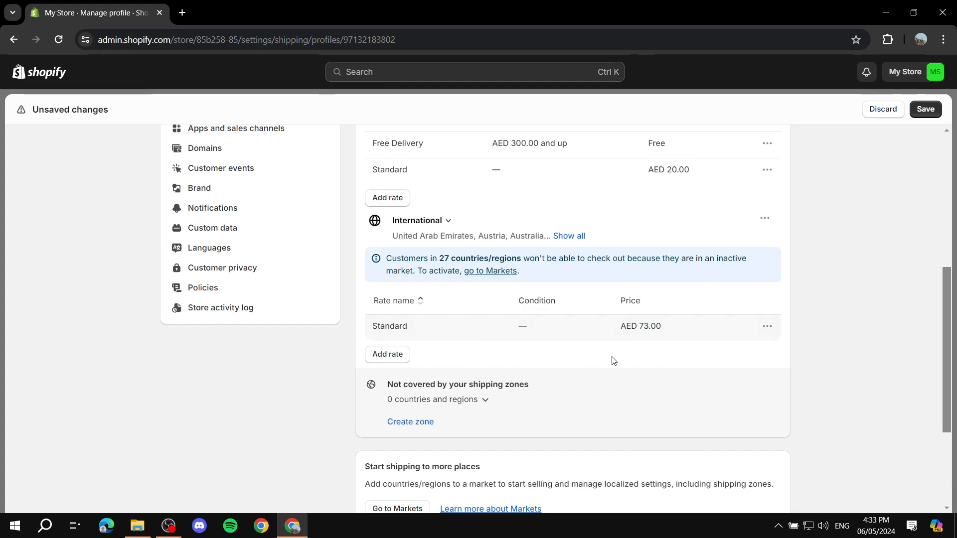
left_click(767, 326)
left_click(752, 350)
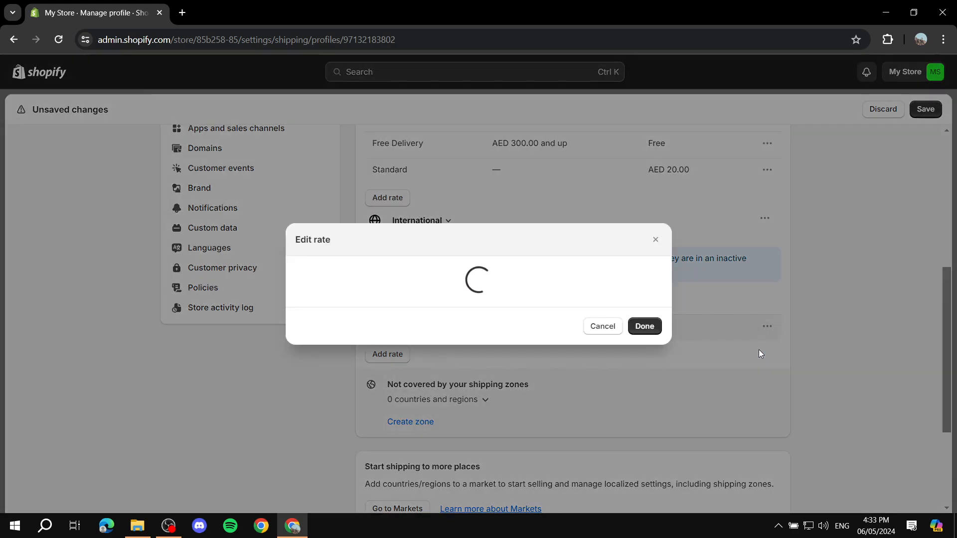
double_click(459, 299)
type("100")
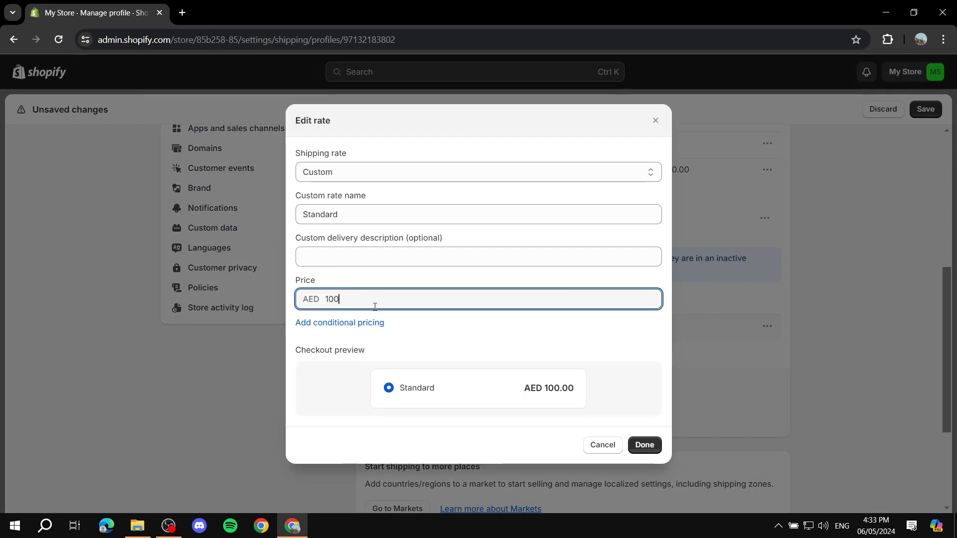
left_click(644, 445)
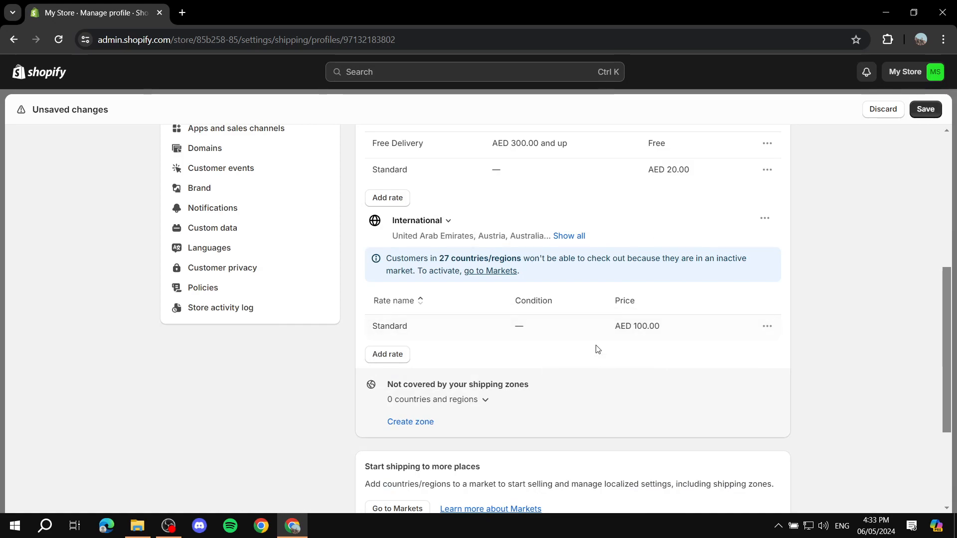
View the form for adding an International rate, cancel it, and review the rates of both shipping zones.
left_click(394, 356)
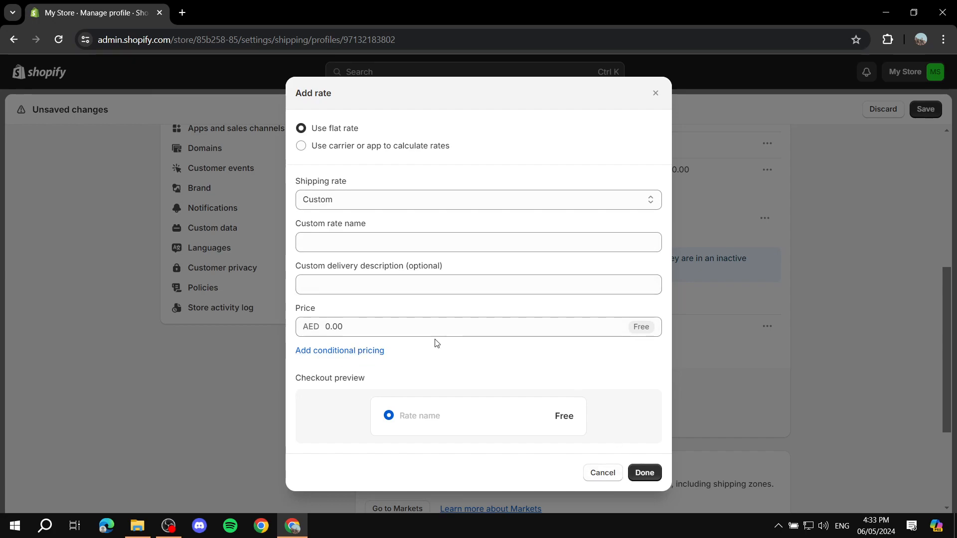
left_click(608, 477)
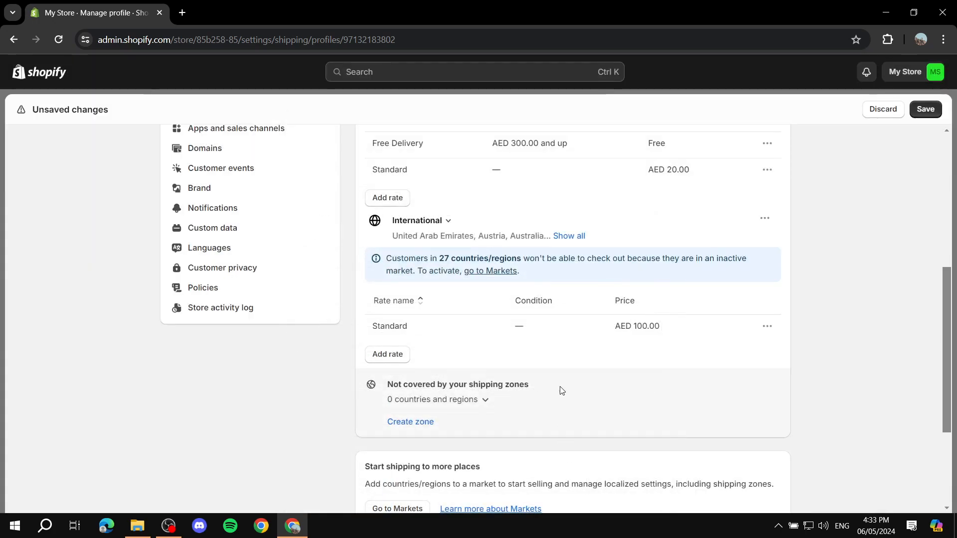
scroll(497, 294, "up", 4)
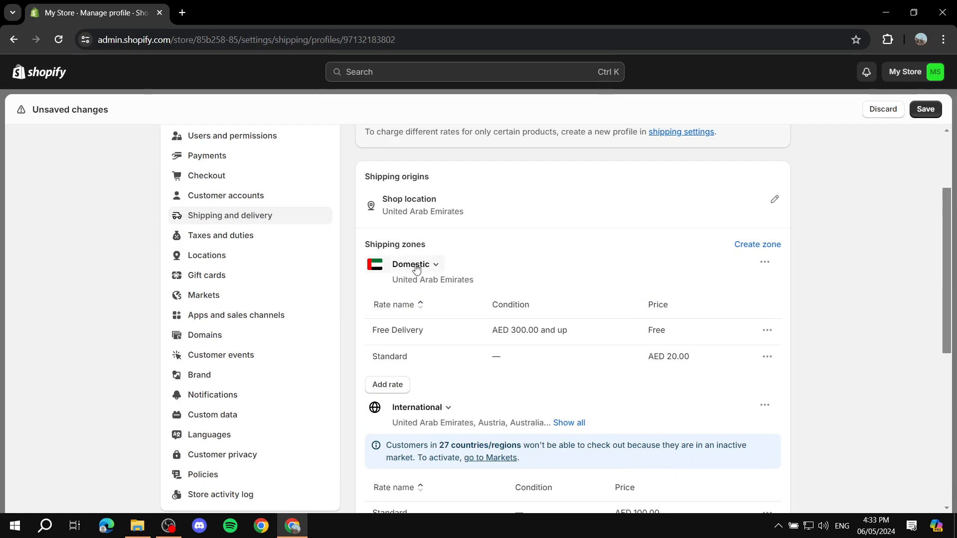
scroll(479, 329, "down", 5)
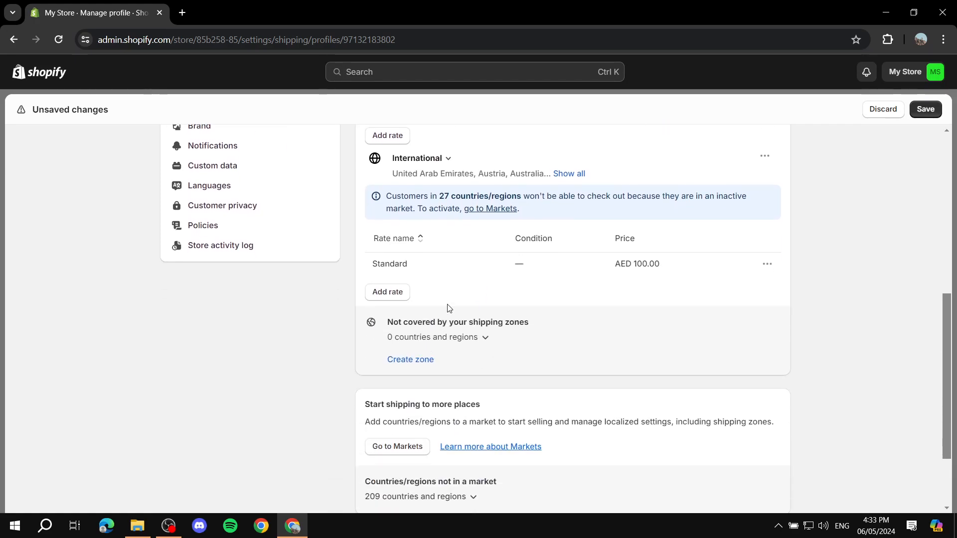
scroll(549, 309, "up", 3)
scroll(722, 203, "up", 3)
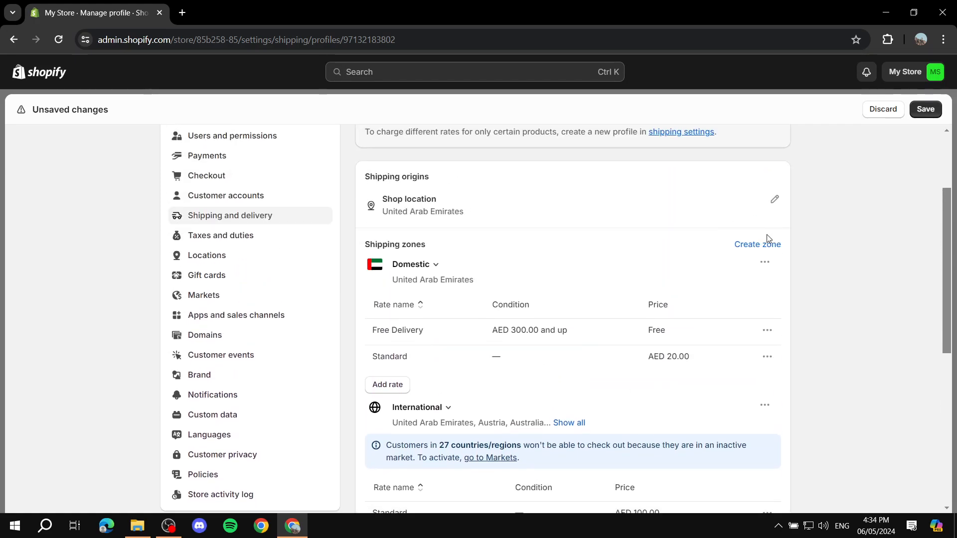
Try to create a shipping zone for the United States, searching the country list for "united".
left_click(757, 245)
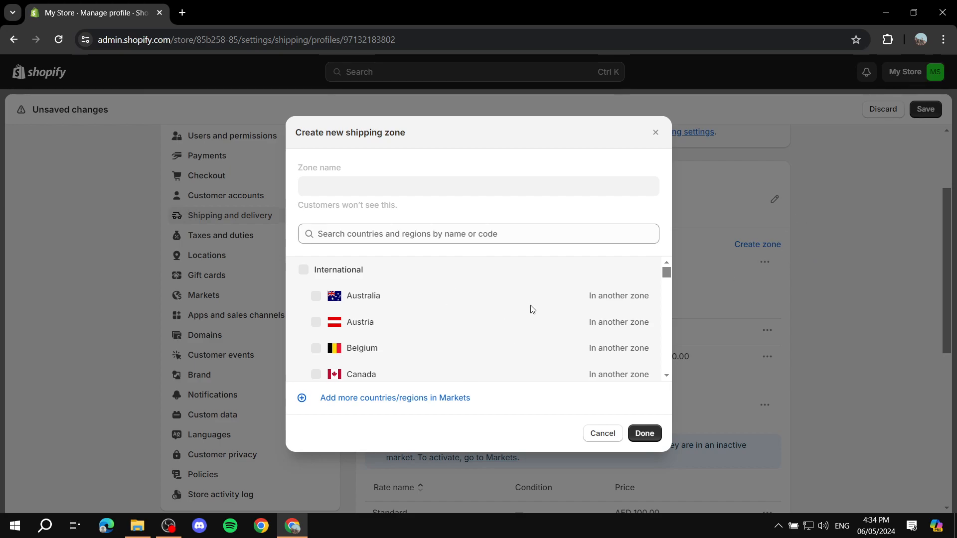
scroll(523, 307, "down", 4)
scroll(491, 294, "up", 8)
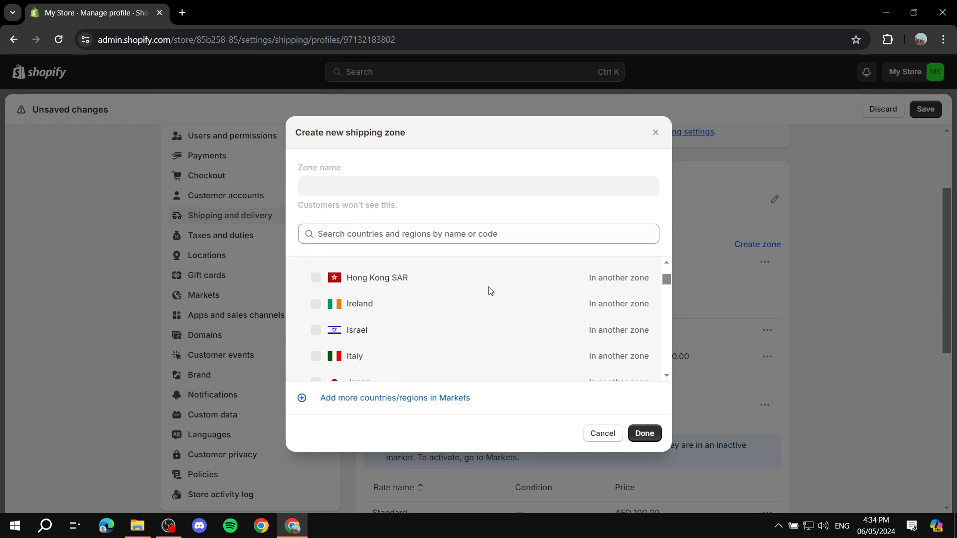
left_click(479, 231)
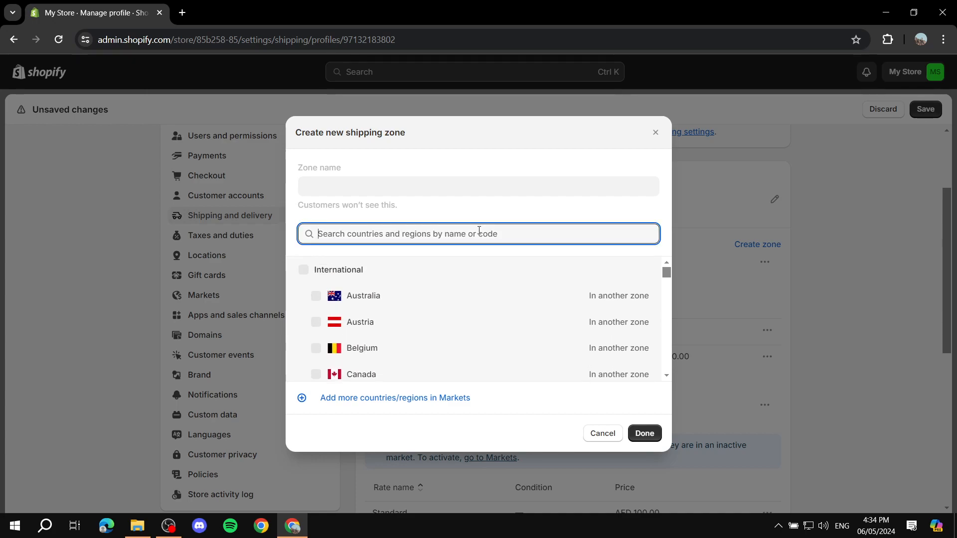
type("united")
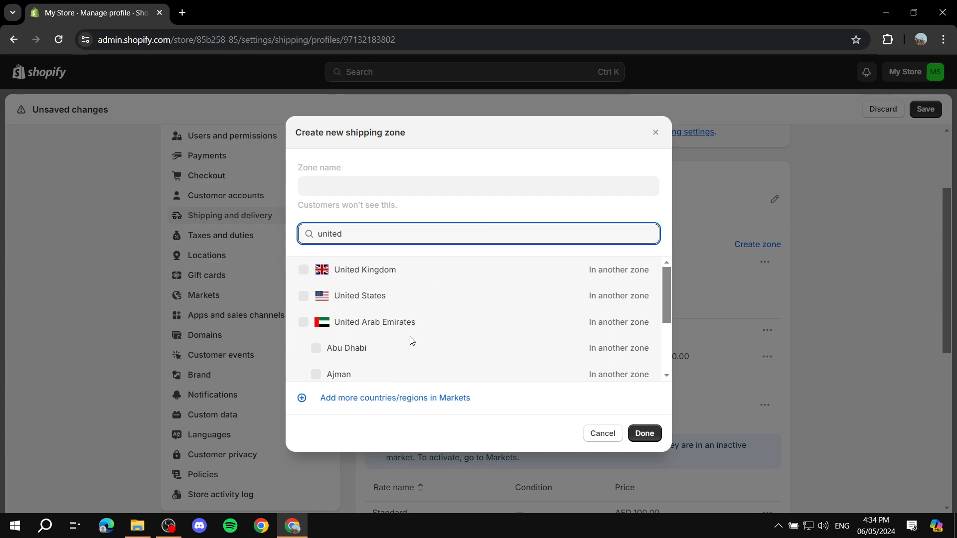
left_click(304, 297)
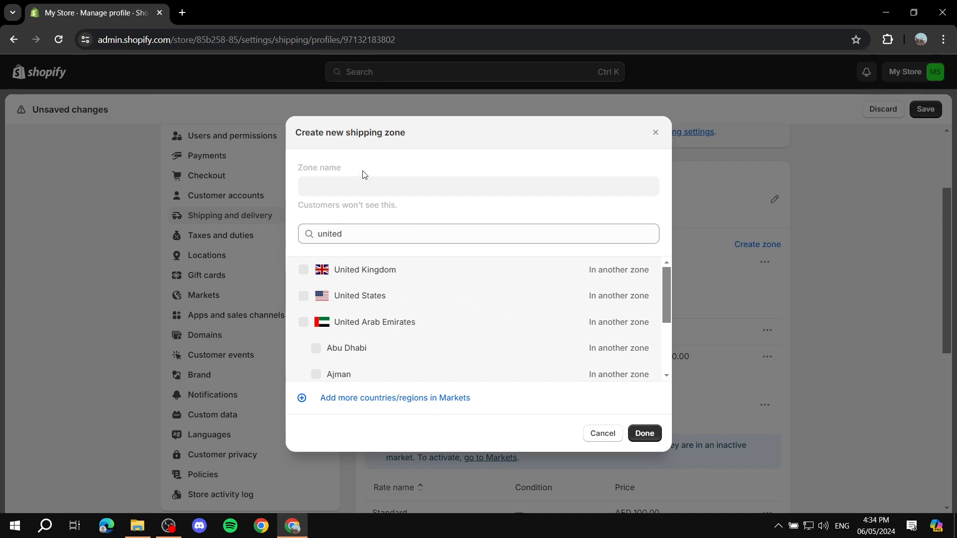
scroll(620, 364, "down", 1)
scroll(544, 363, "up", 1)
left_click(601, 434)
Begin a new shipping zone and open the Markets settings from it to add more countries or regions.
left_click(768, 257)
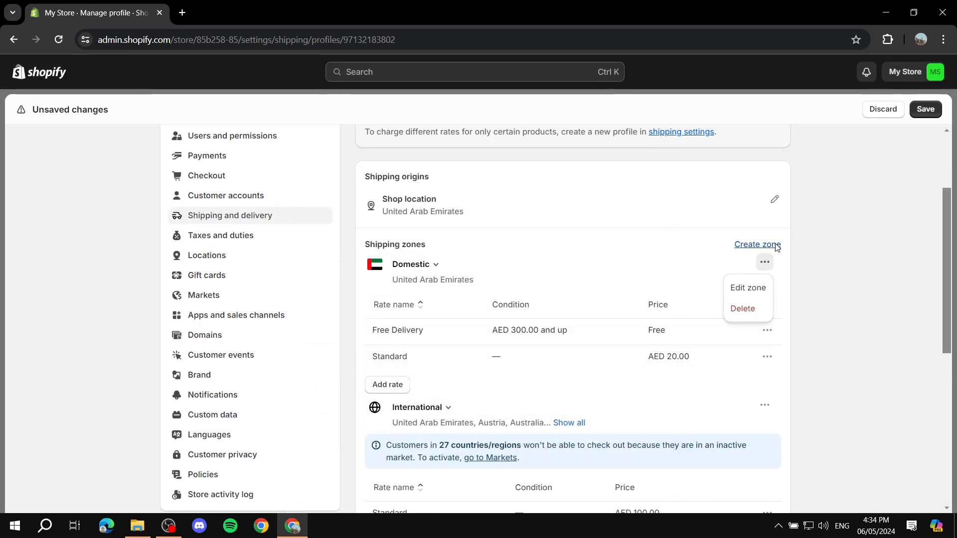
left_click(776, 247)
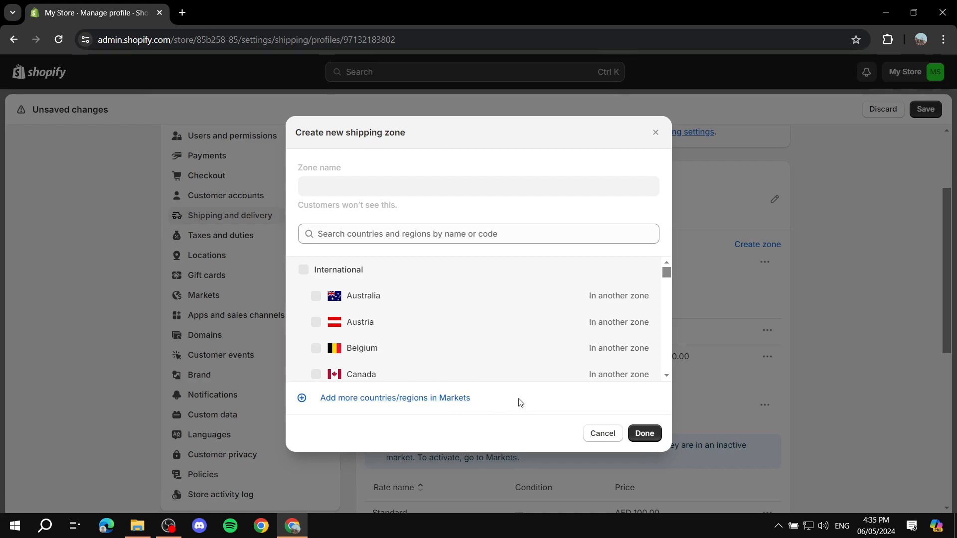
left_click(401, 397)
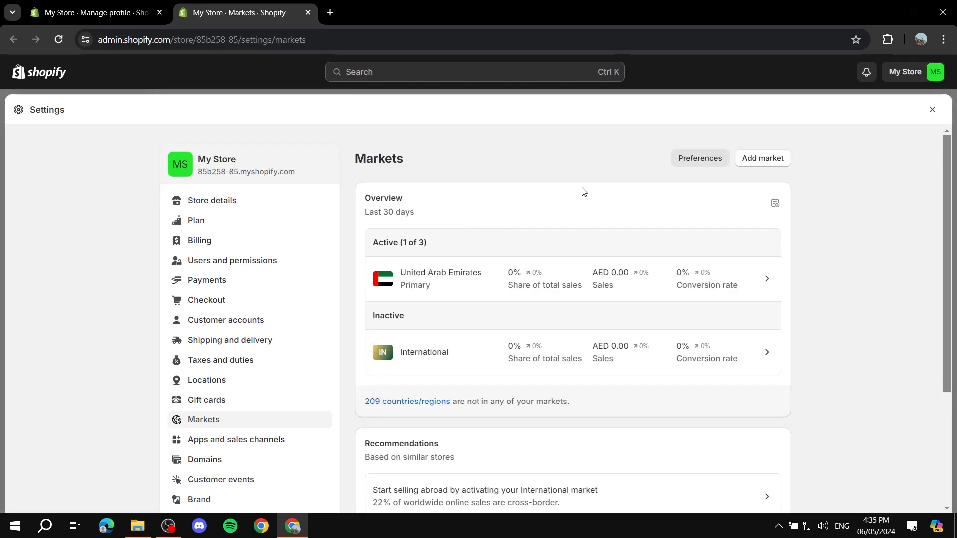
Try to add a new market, entering "united" as its name and browsing the list of countries and regions.
left_click(775, 163)
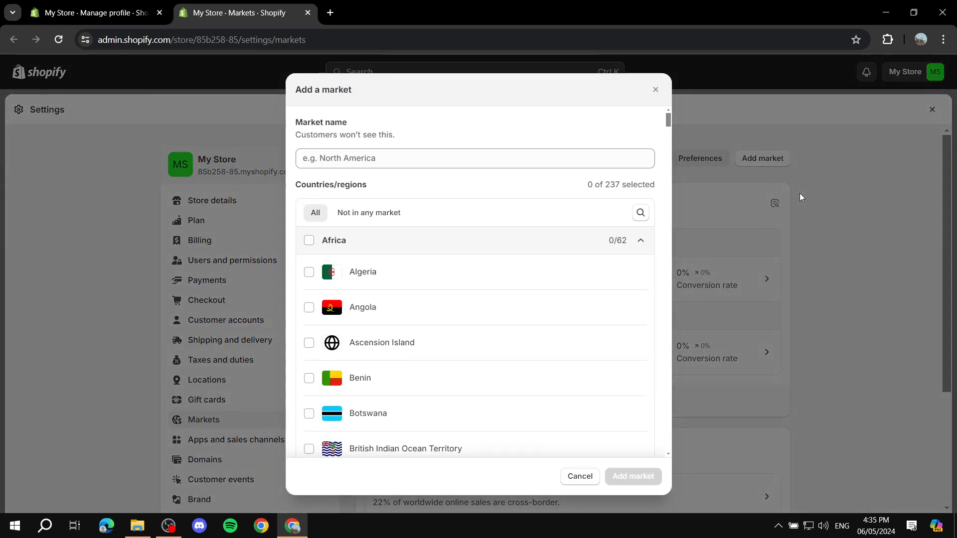
scroll(334, 249, "down", 8)
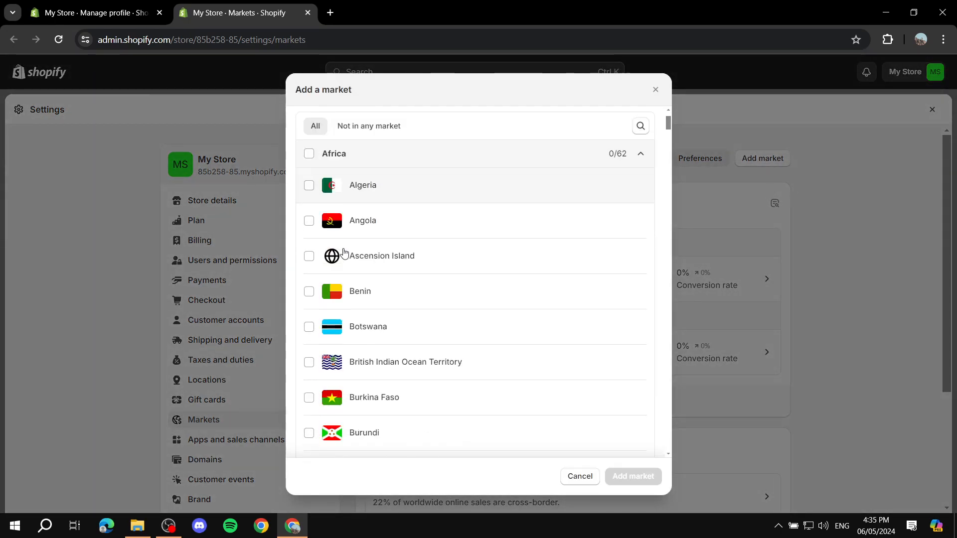
scroll(437, 269, "up", 4)
scroll(438, 264, "up", 5)
left_click(348, 161)
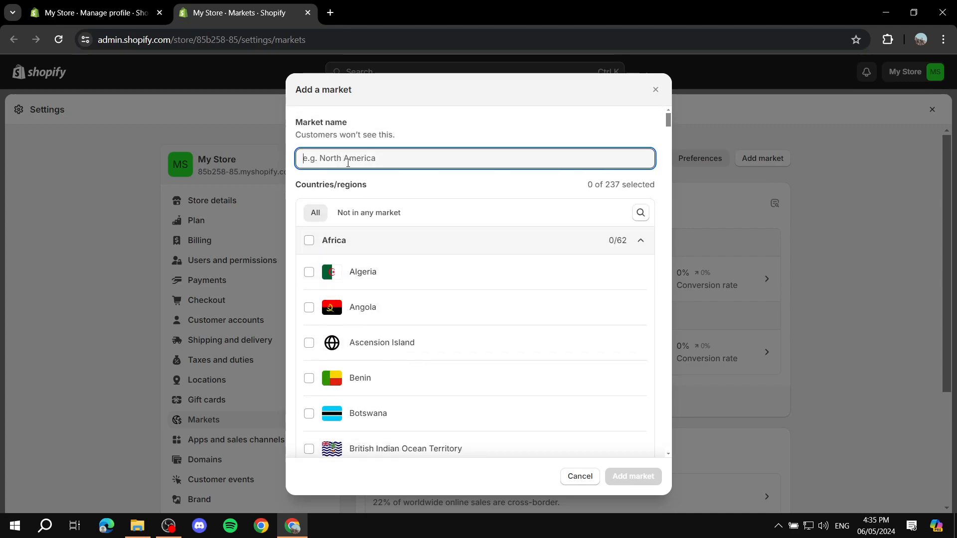
type("united")
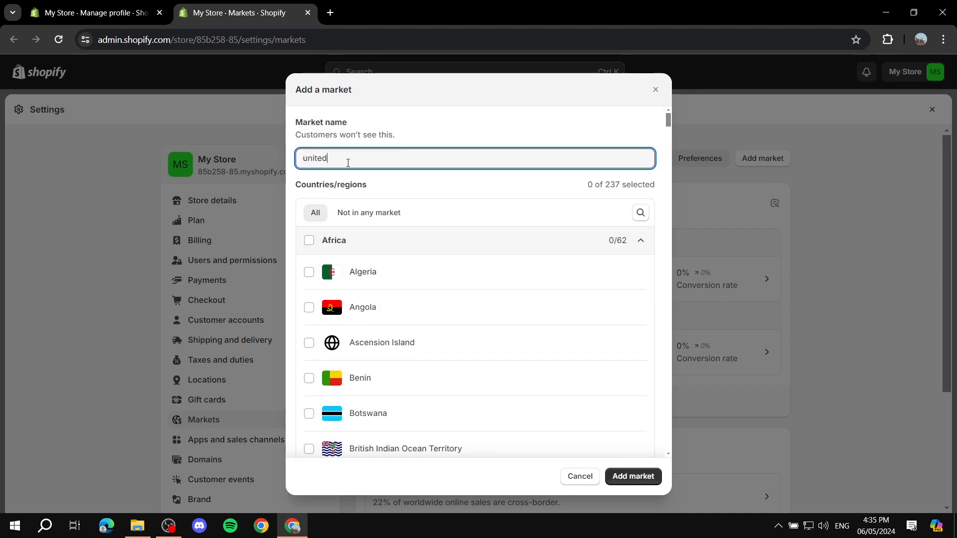
scroll(390, 162, "down", 3)
scroll(391, 163, "up", 3)
key("BackSpace")
key("BackSpace")
key("BackSpace")
scroll(479, 378, "down", 20)
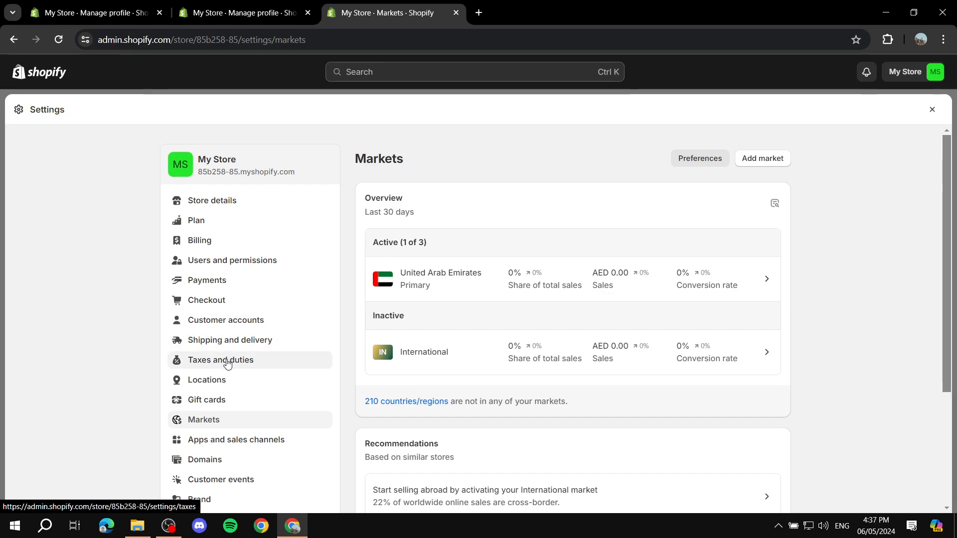
Open the General shipping profile from Shipping and delivery and examine the International zone's rates and market coverage.
left_click(200, 341)
scroll(473, 279, "down", 3)
scroll(538, 262, "up", 3)
left_click(472, 283)
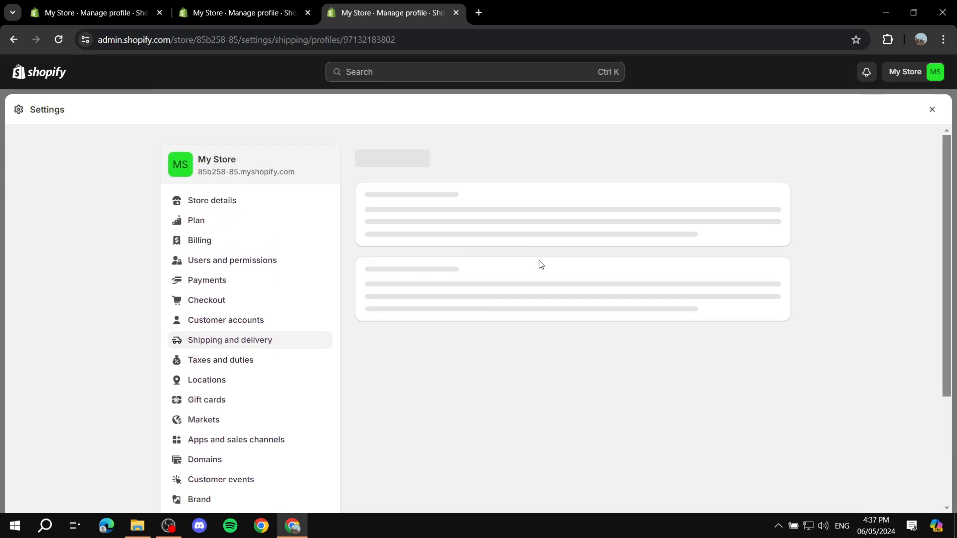
scroll(517, 300, "down", 4)
scroll(517, 301, "down", 3)
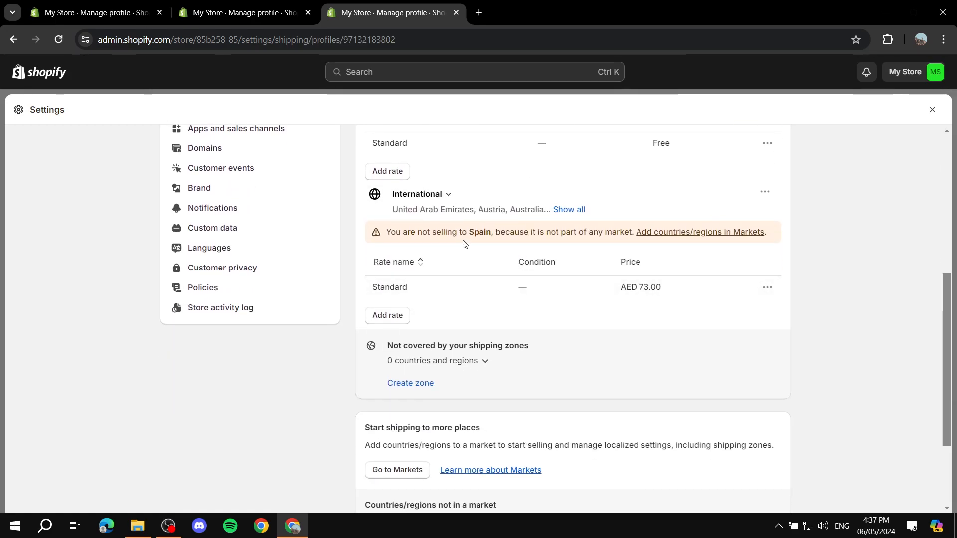
left_click(499, 231)
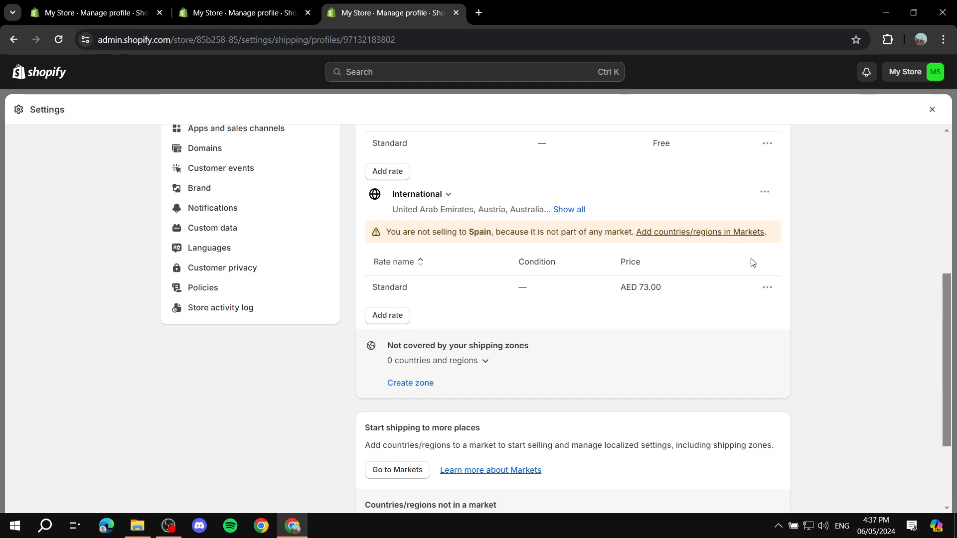
Review the General profile's shipping zones and options for shipping to more places, and return to the Shipping and delivery overview.
scroll(698, 265, "down", 3)
scroll(643, 265, "up", 10)
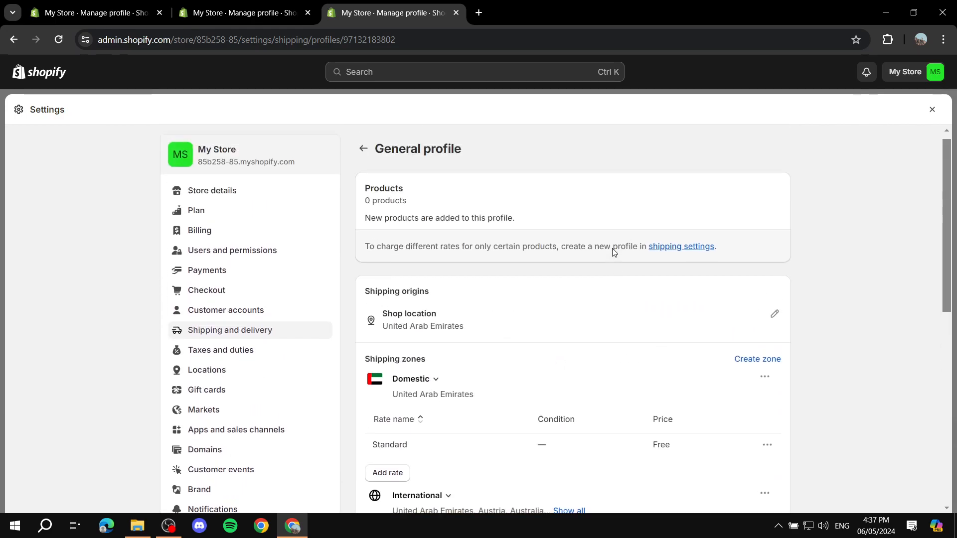
scroll(566, 229, "down", 10)
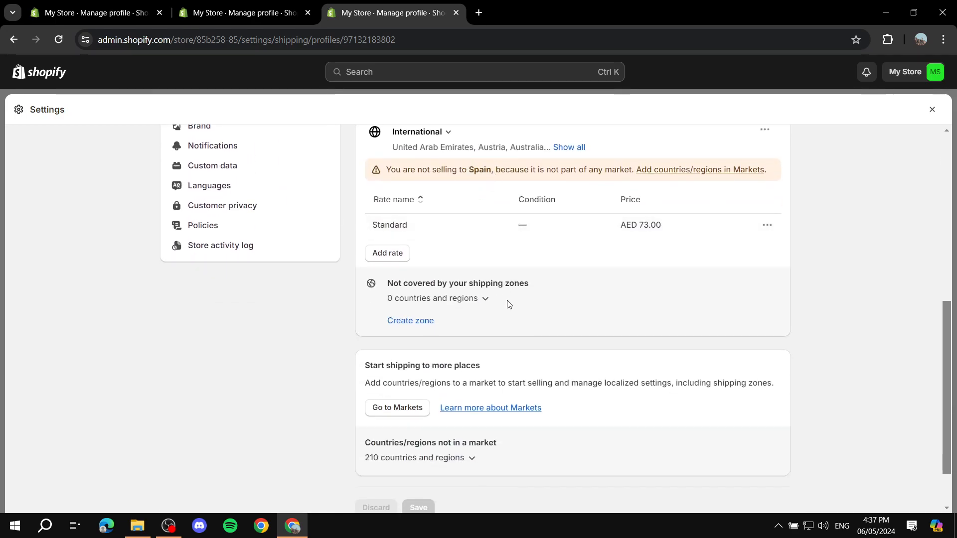
scroll(536, 312, "down", 2)
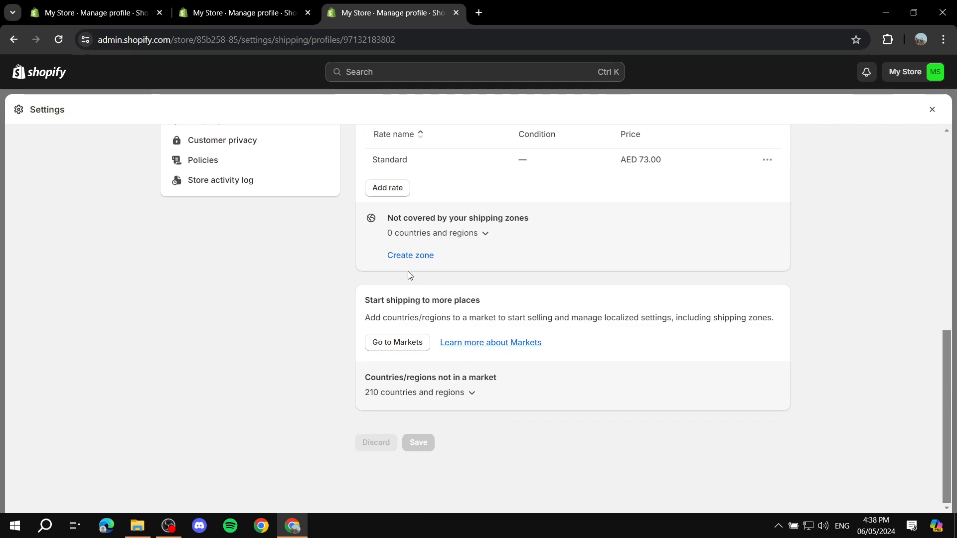
scroll(417, 282, "up", 10)
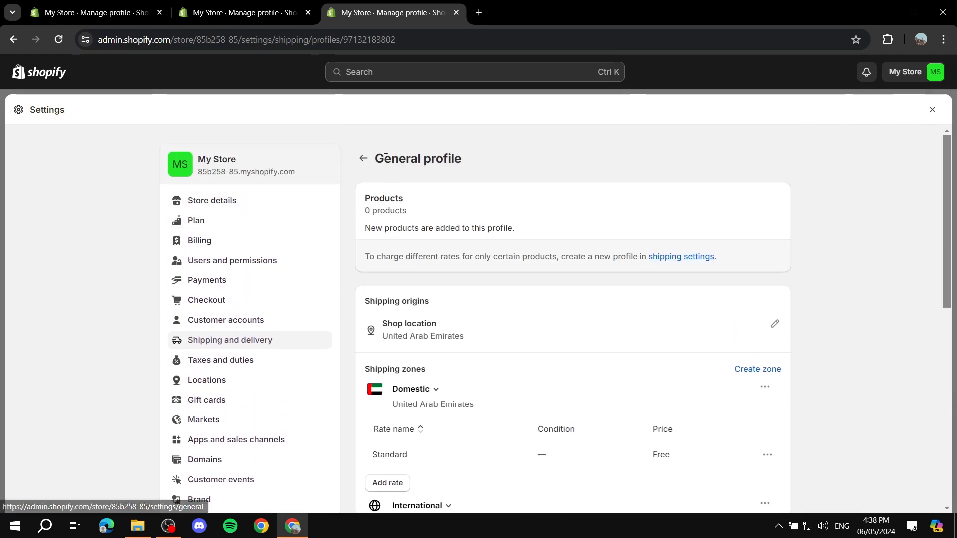
scroll(519, 398, "down", 1)
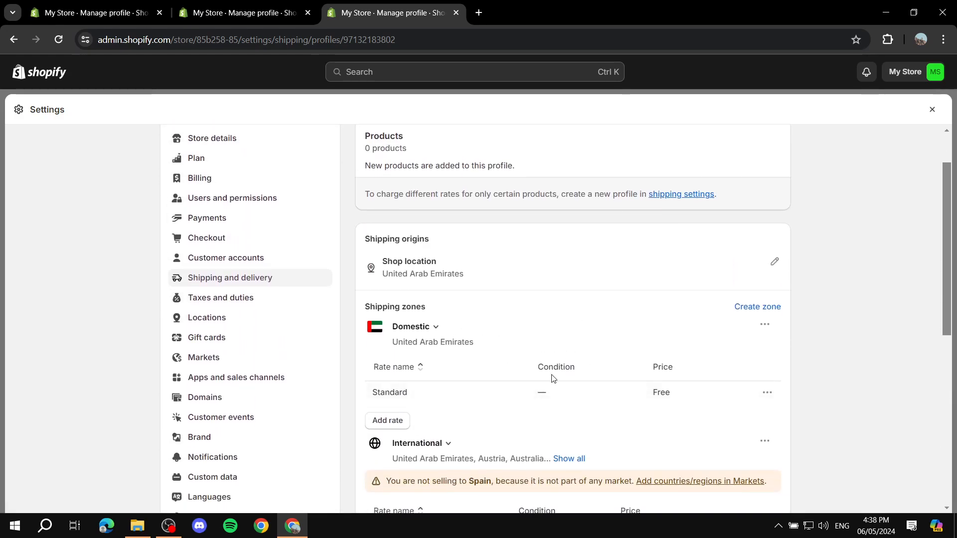
scroll(549, 399, "up", 1)
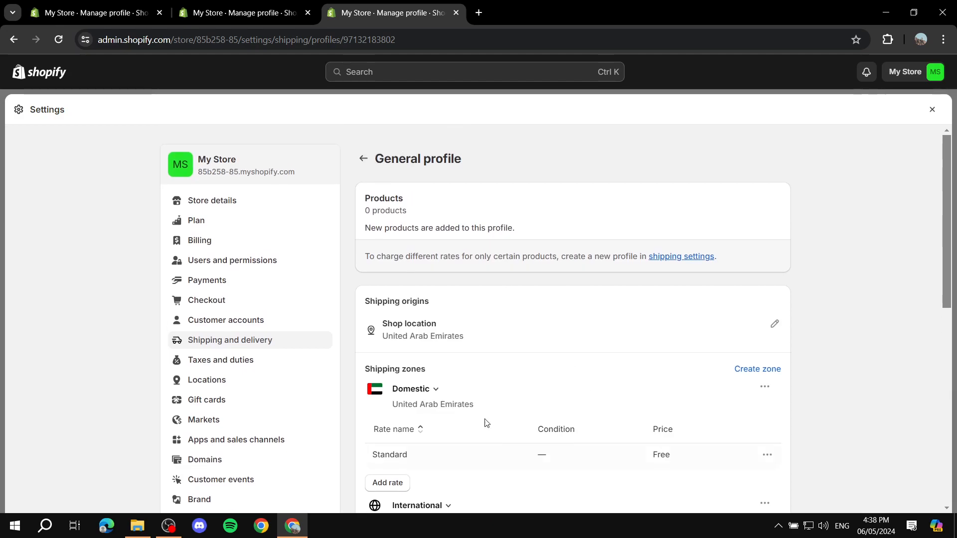
left_click(363, 158)
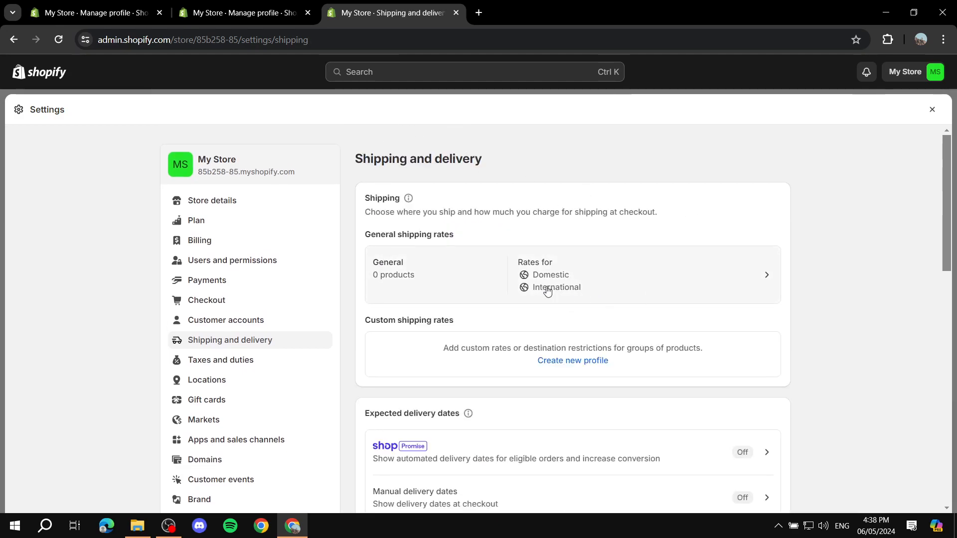
Check the Shop Promise option under Expected delivery dates and return to the Shipping and delivery settings.
scroll(517, 293, "down", 1)
scroll(517, 293, "down", 2)
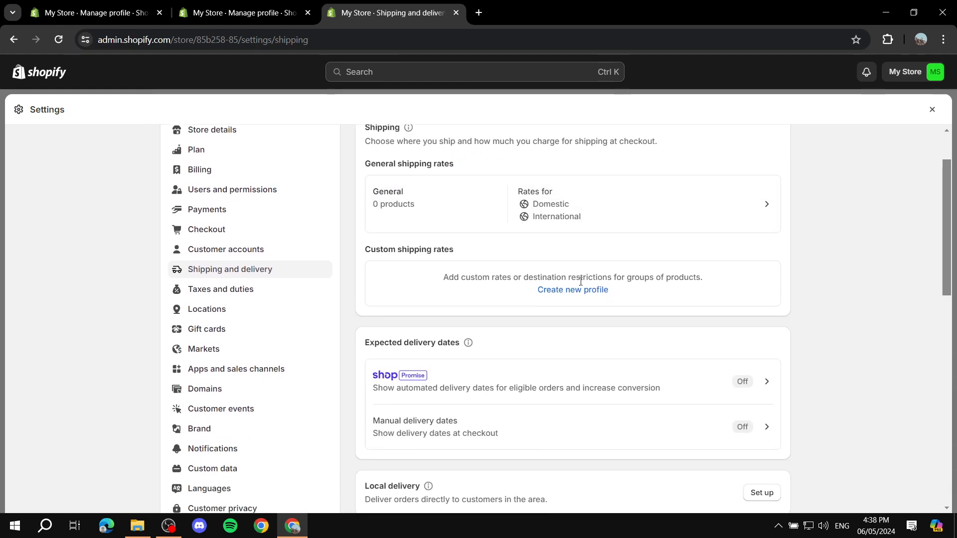
scroll(508, 276, "down", 1)
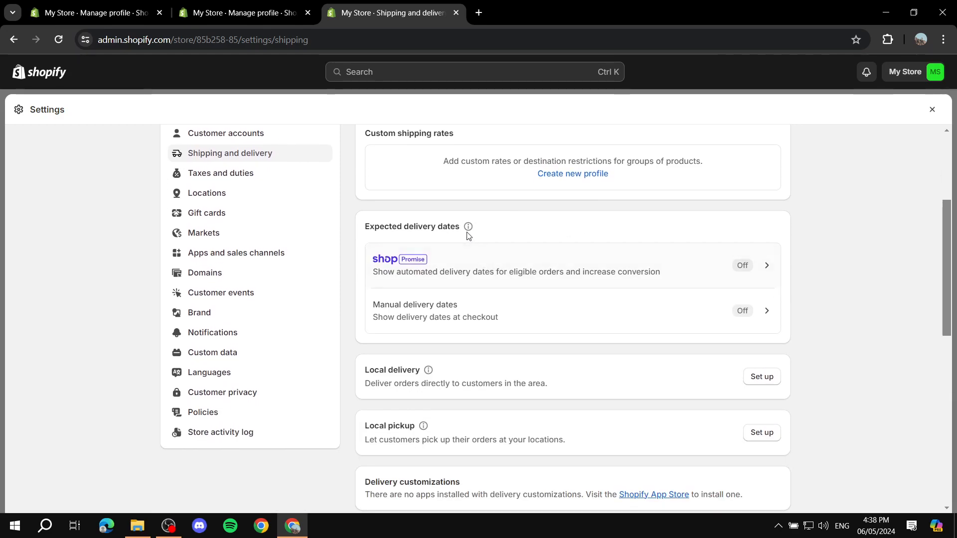
left_click_drag(361, 226, 502, 233)
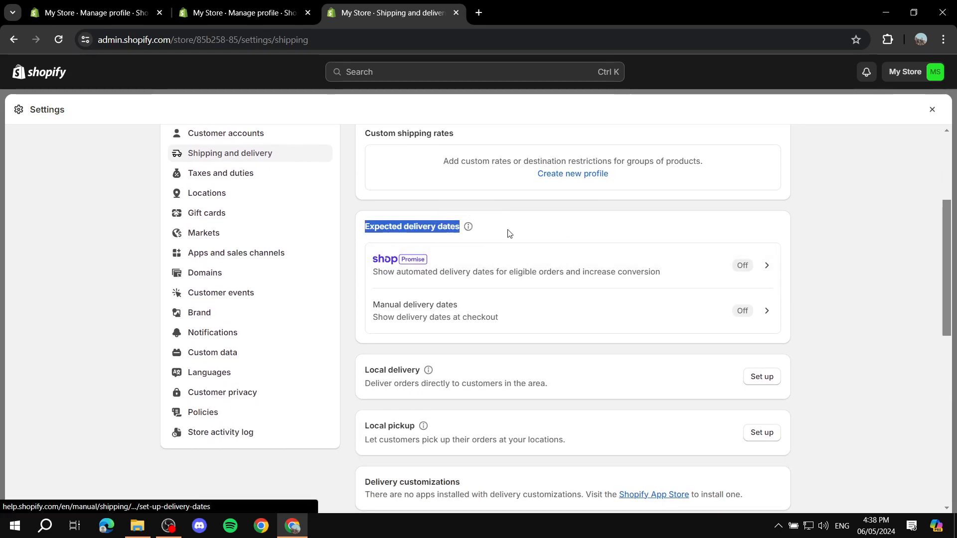
left_click(499, 232)
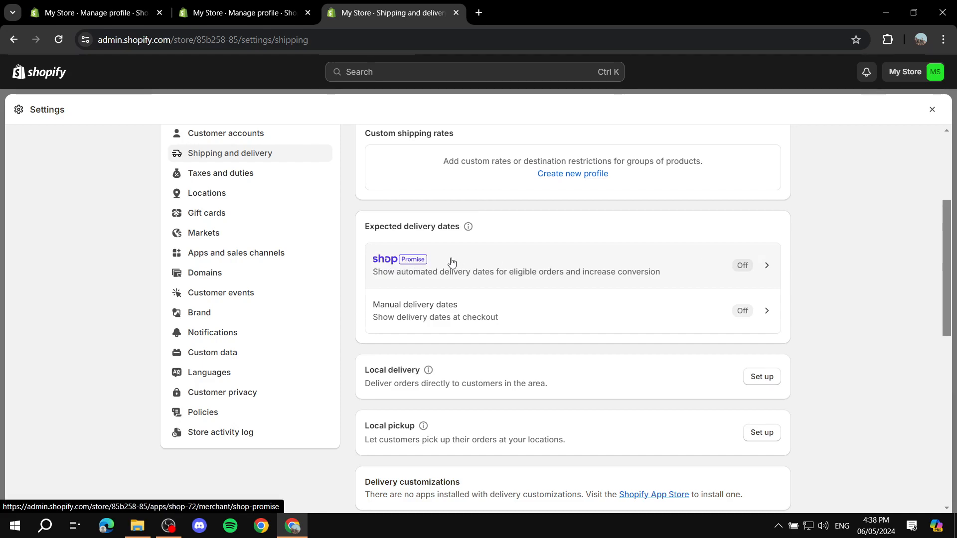
left_click(712, 271)
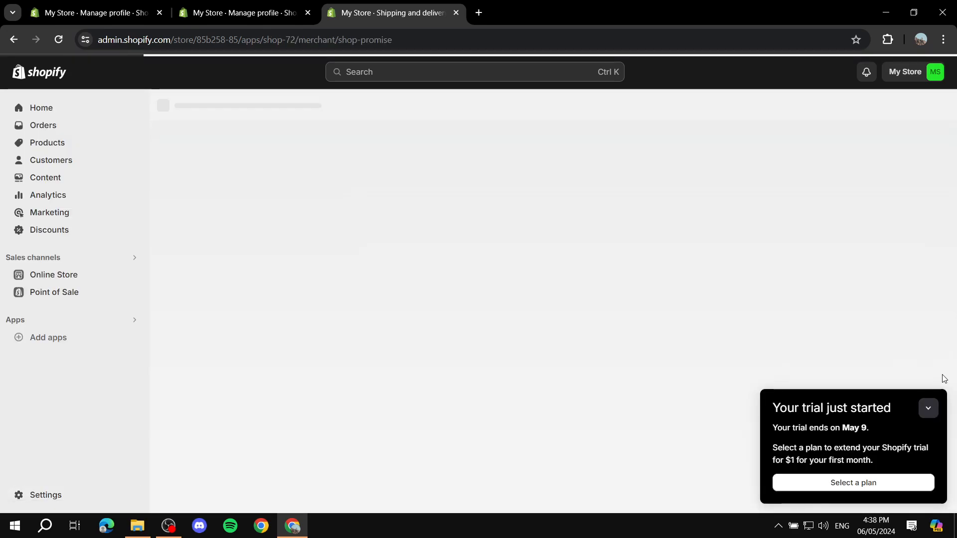
left_click(928, 408)
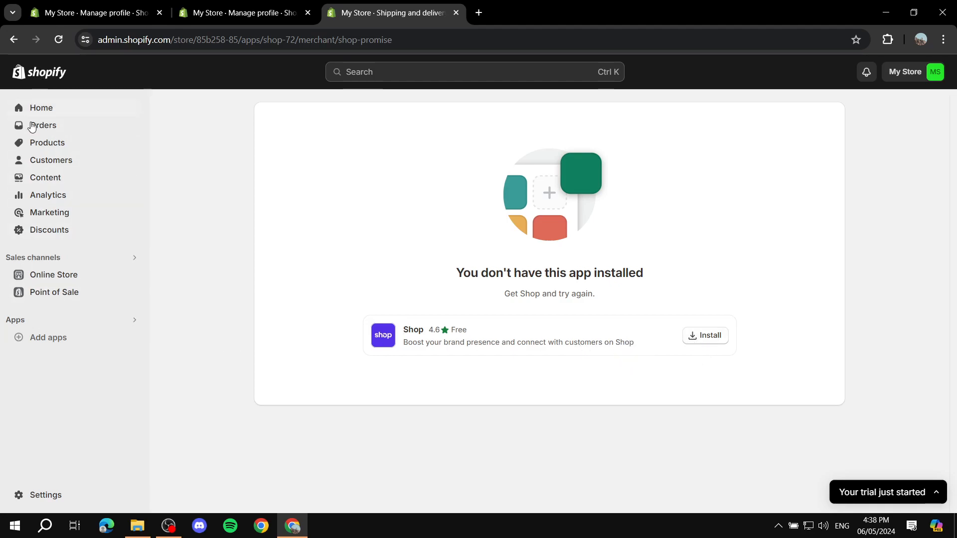
left_click(20, 495)
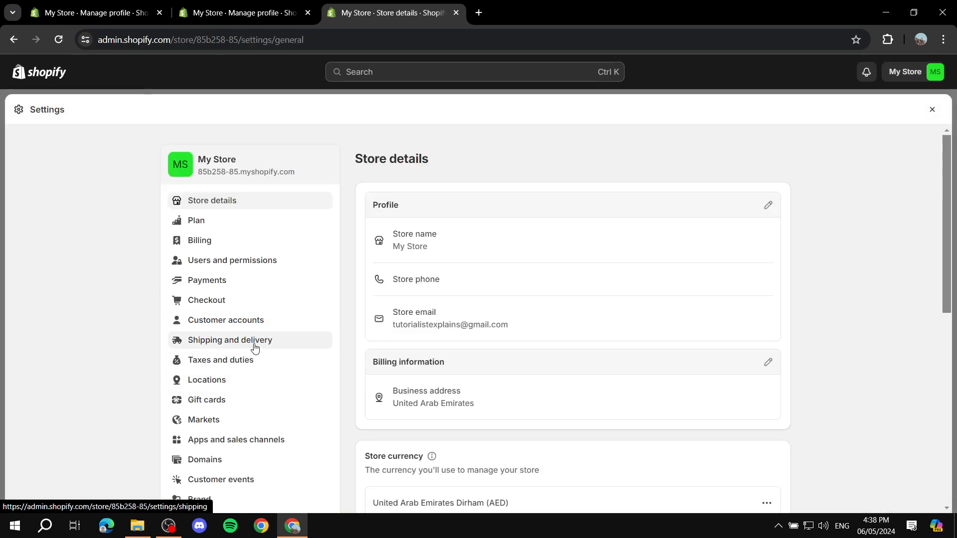
left_click(255, 347)
View the Manual delivery dates information under Expected delivery dates and close it.
scroll(553, 341, "down", 6)
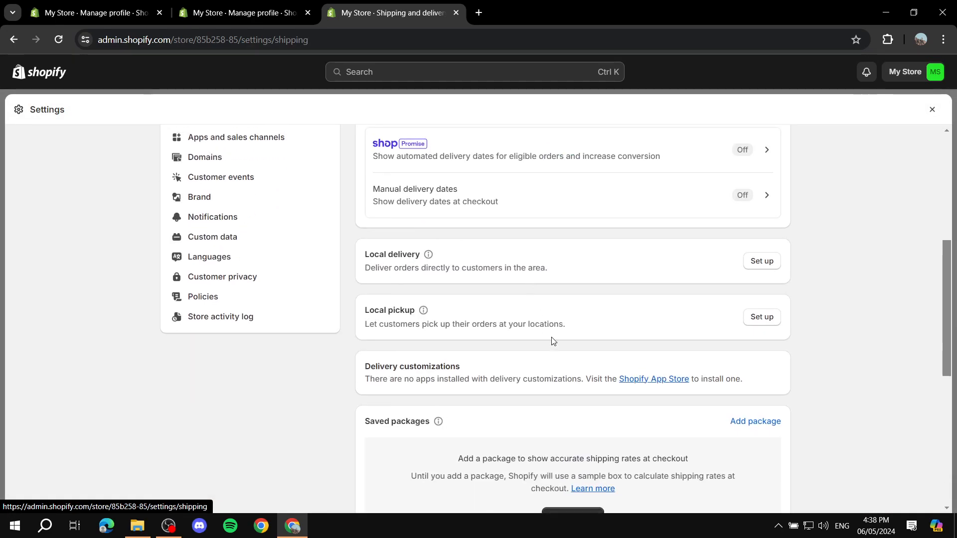
scroll(553, 341, "up", 2)
left_click(625, 314)
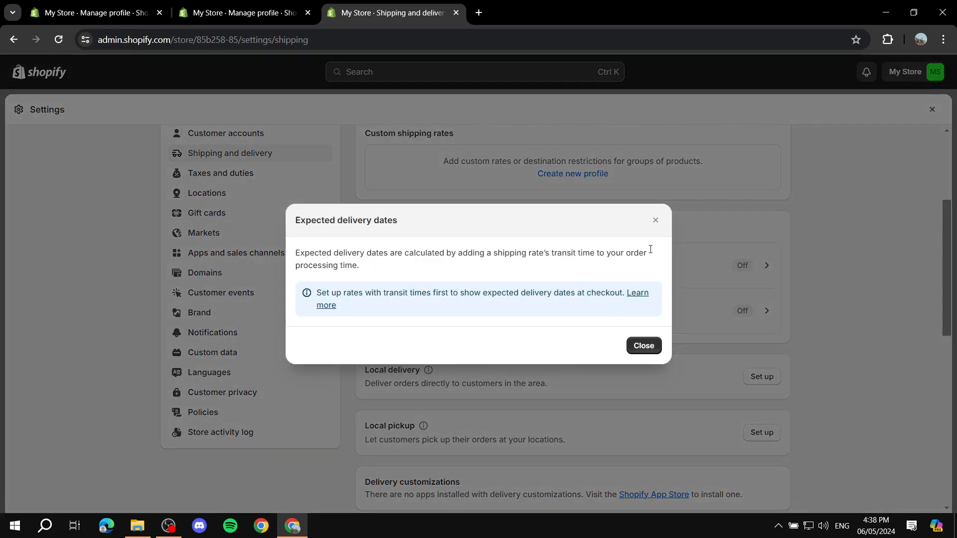
left_click(656, 220)
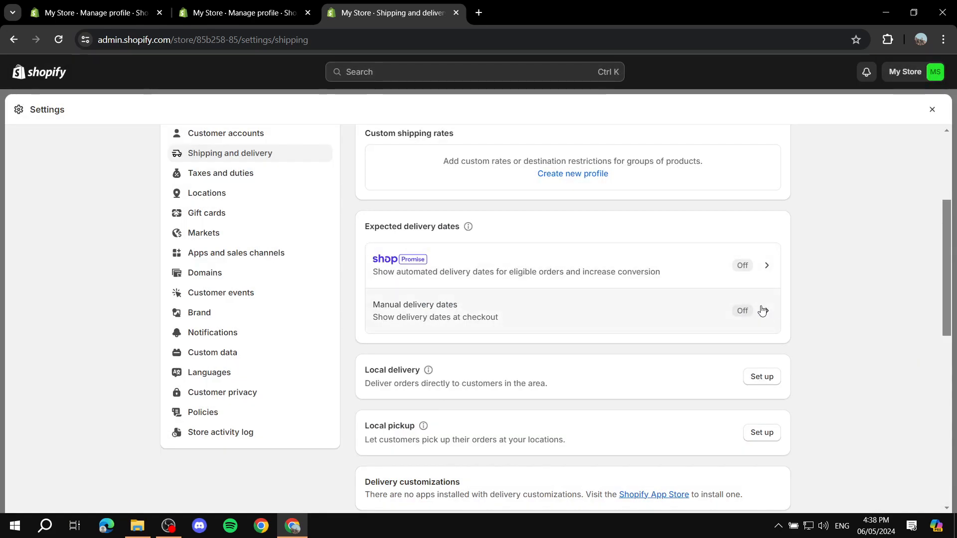
Examine the local delivery and local pickup descriptions, and look over the remaining Shipping and delivery sections.
scroll(656, 308, "down", 1)
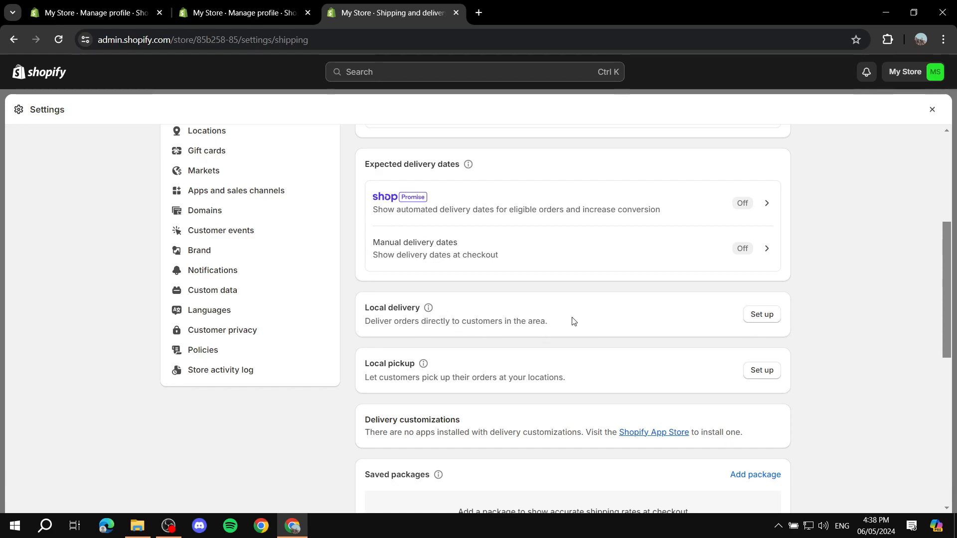
left_click_drag(550, 323, 348, 333)
left_click(347, 333)
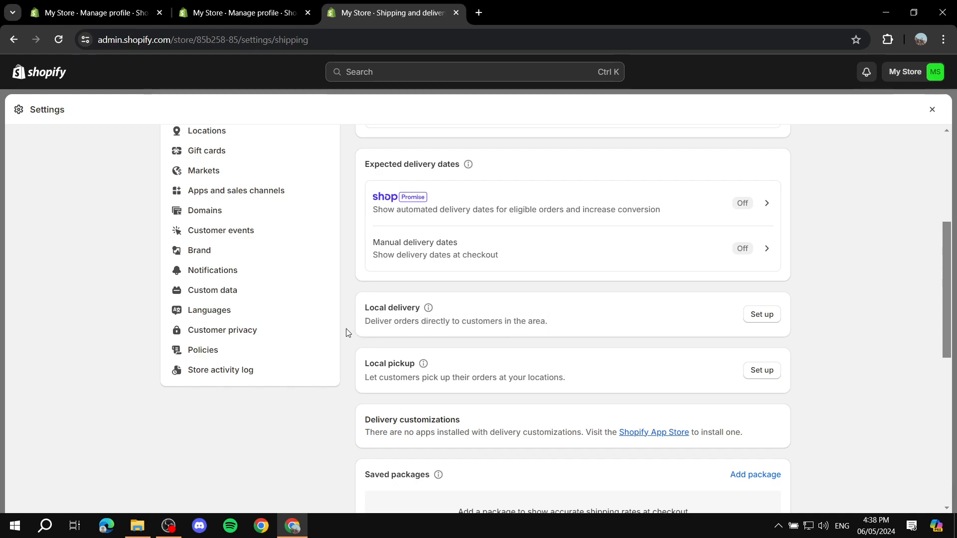
scroll(355, 322, "down", 1)
left_click_drag(364, 315, 600, 313)
left_click(598, 314)
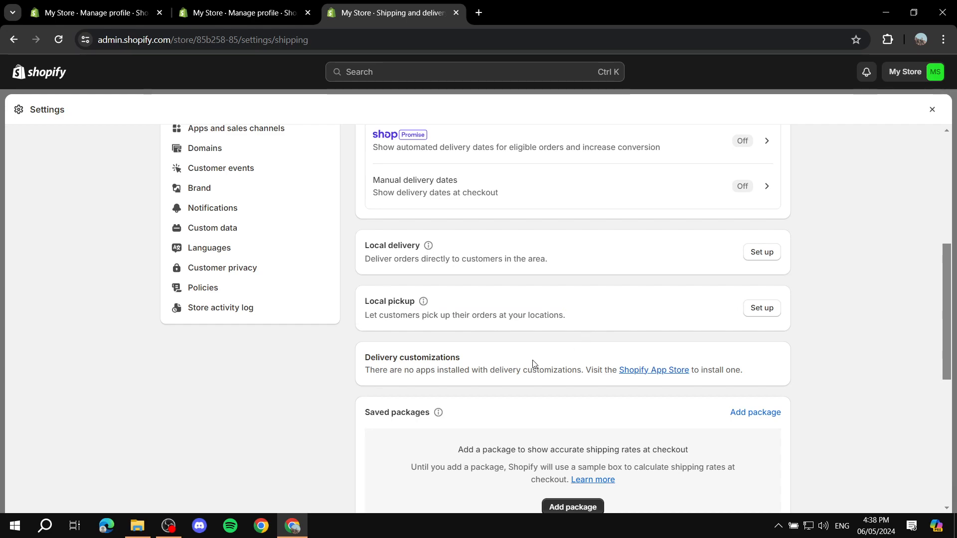
scroll(543, 363, "up", 5)
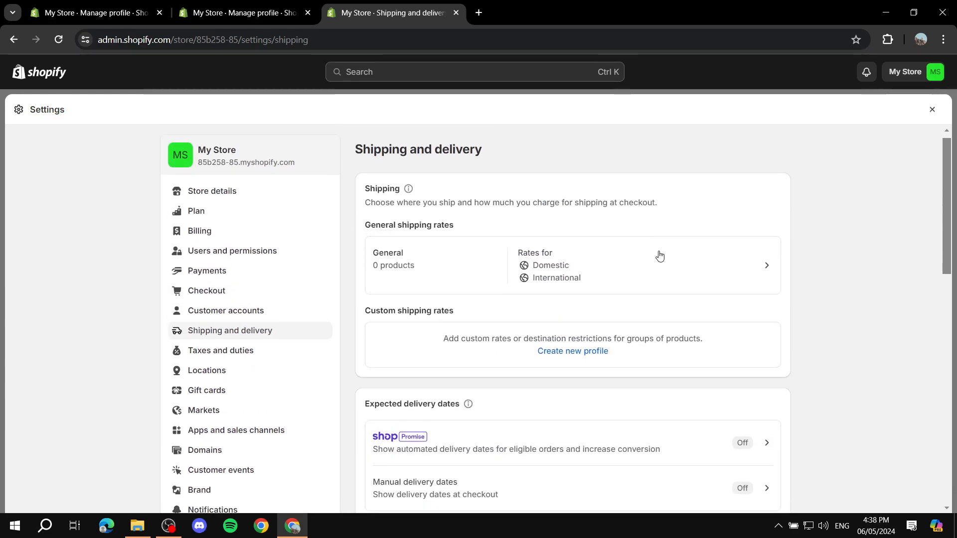
scroll(548, 251, "down", 6)
scroll(505, 251, "down", 1)
scroll(454, 277, "up", 3)
scroll(453, 278, "up", 4)
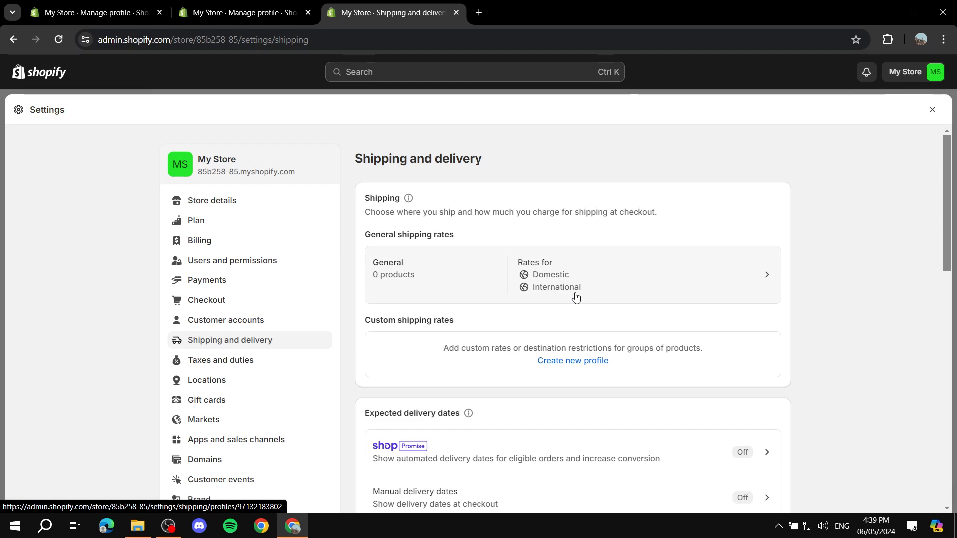
Reopen the General shipping profile, review its Domestic and International zones, and return to the Shipping and delivery overview.
left_click(618, 288)
scroll(534, 285, "down", 10)
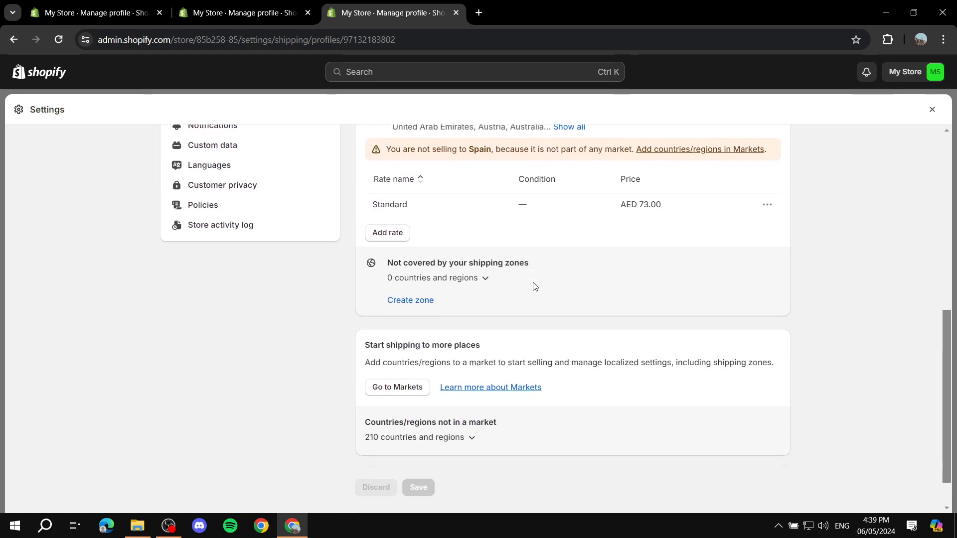
scroll(528, 284, "up", 5)
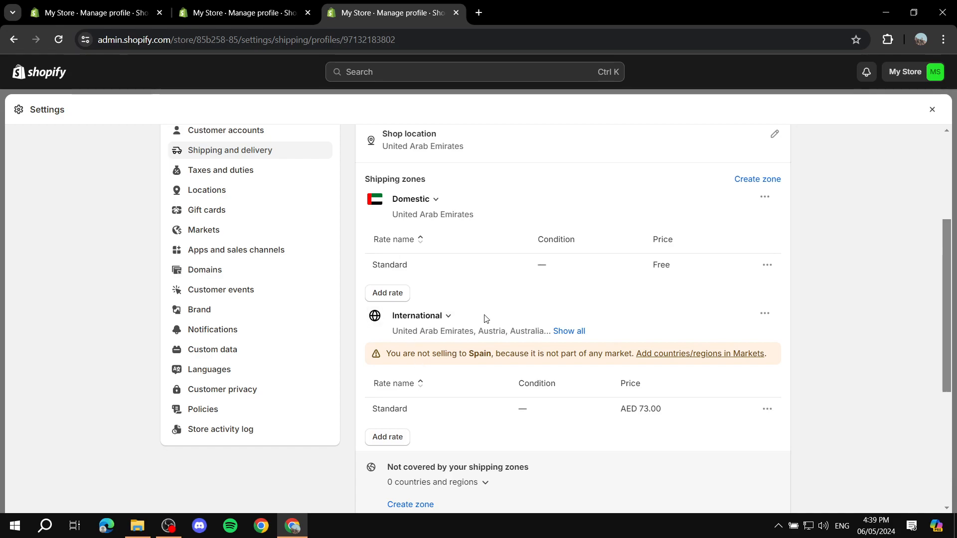
scroll(611, 274, "up", 1)
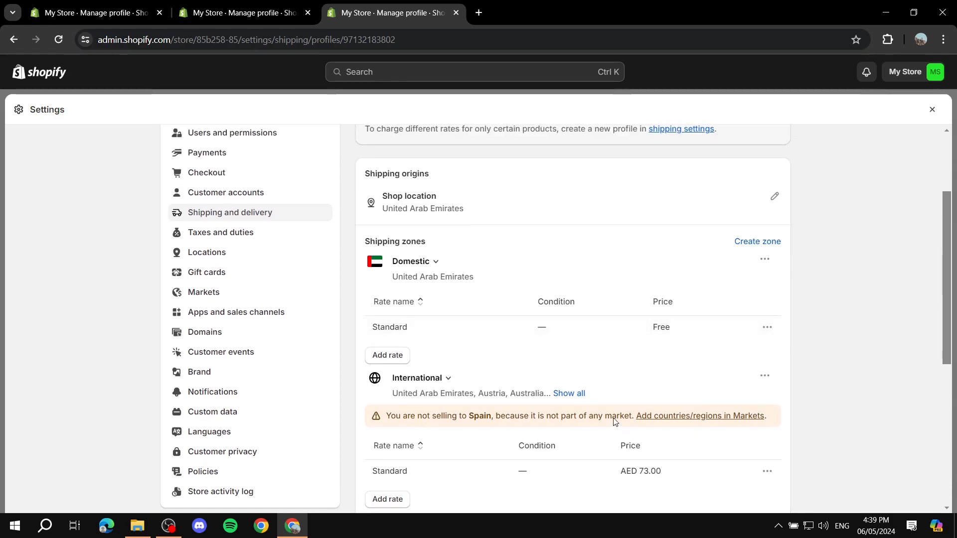
scroll(617, 426, "down", 1)
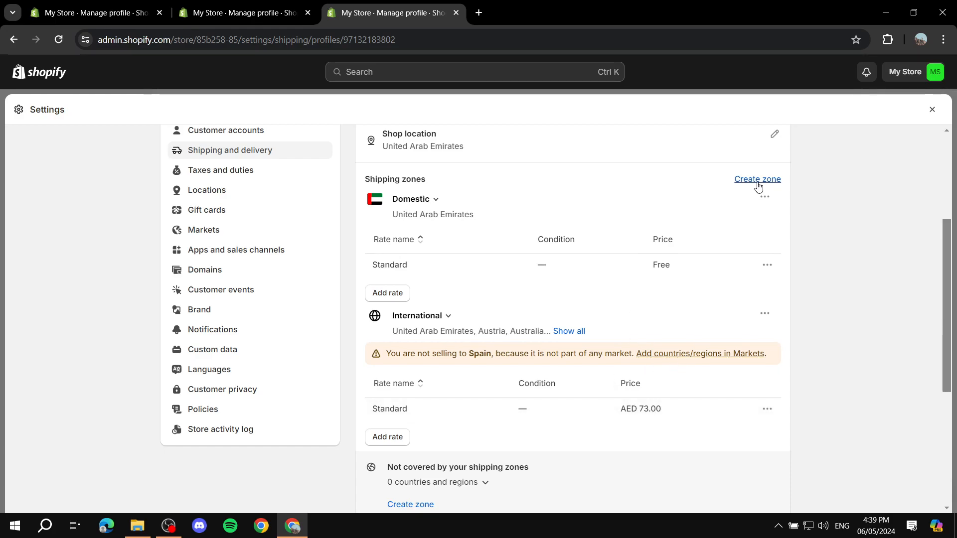
scroll(497, 267, "up", 4)
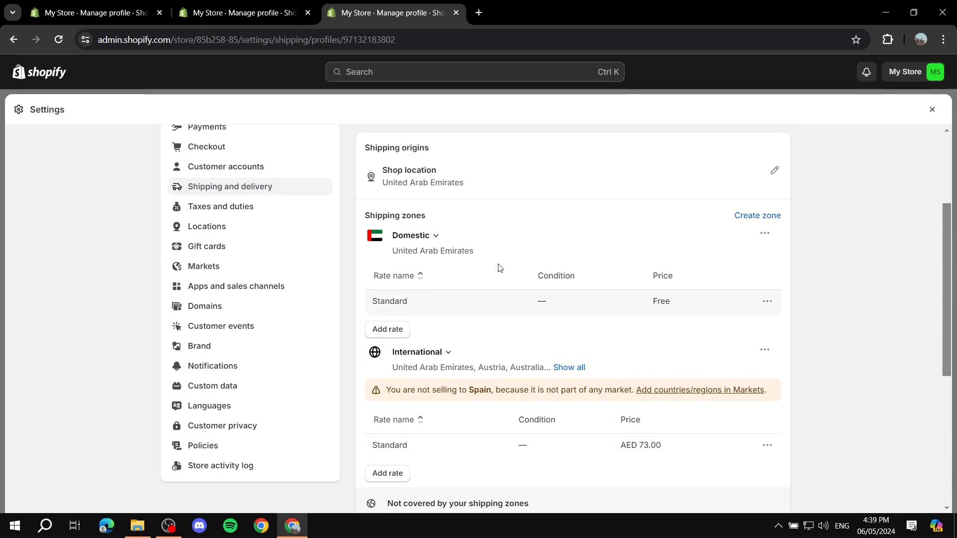
left_click(362, 160)
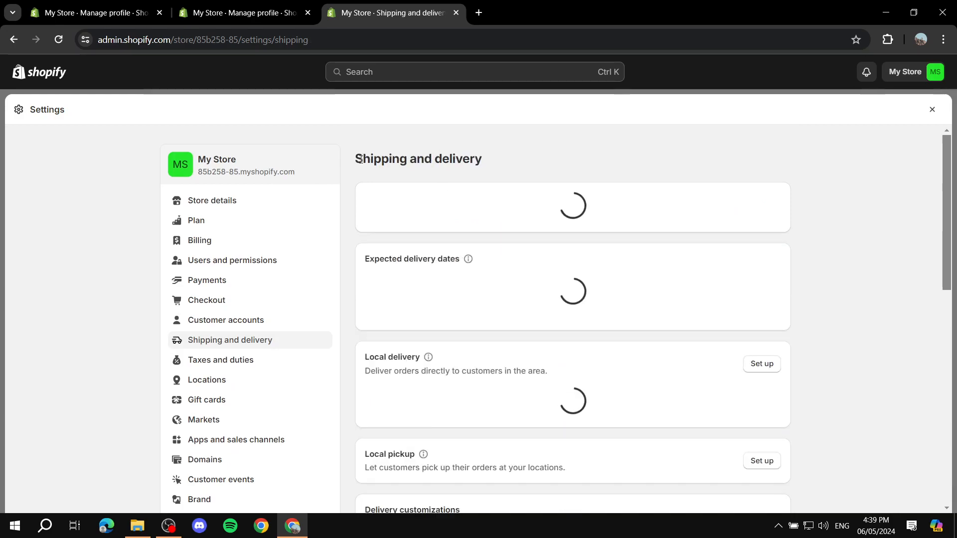